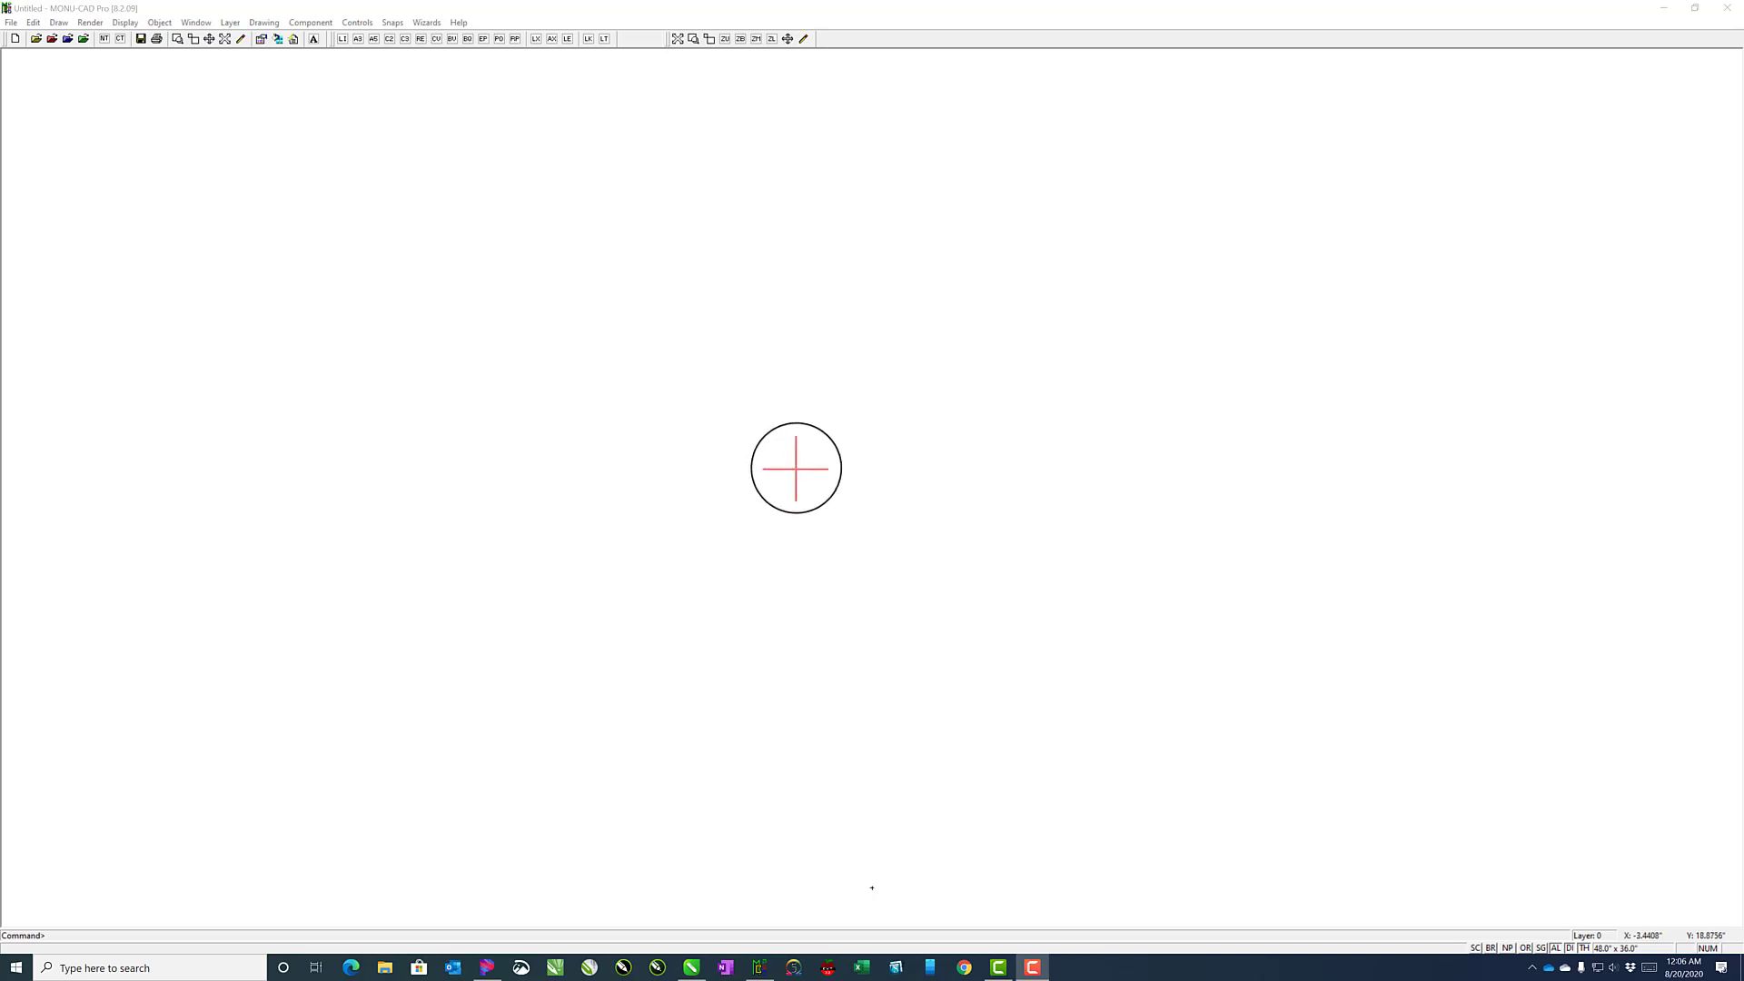
- Check the file information of STD7A141.mcc in the Mcc Animals library and pick the bird thumbnail
{"action": "left_click", "coordinate": [795, 468]}
{"action": "key", "text": "Return"}
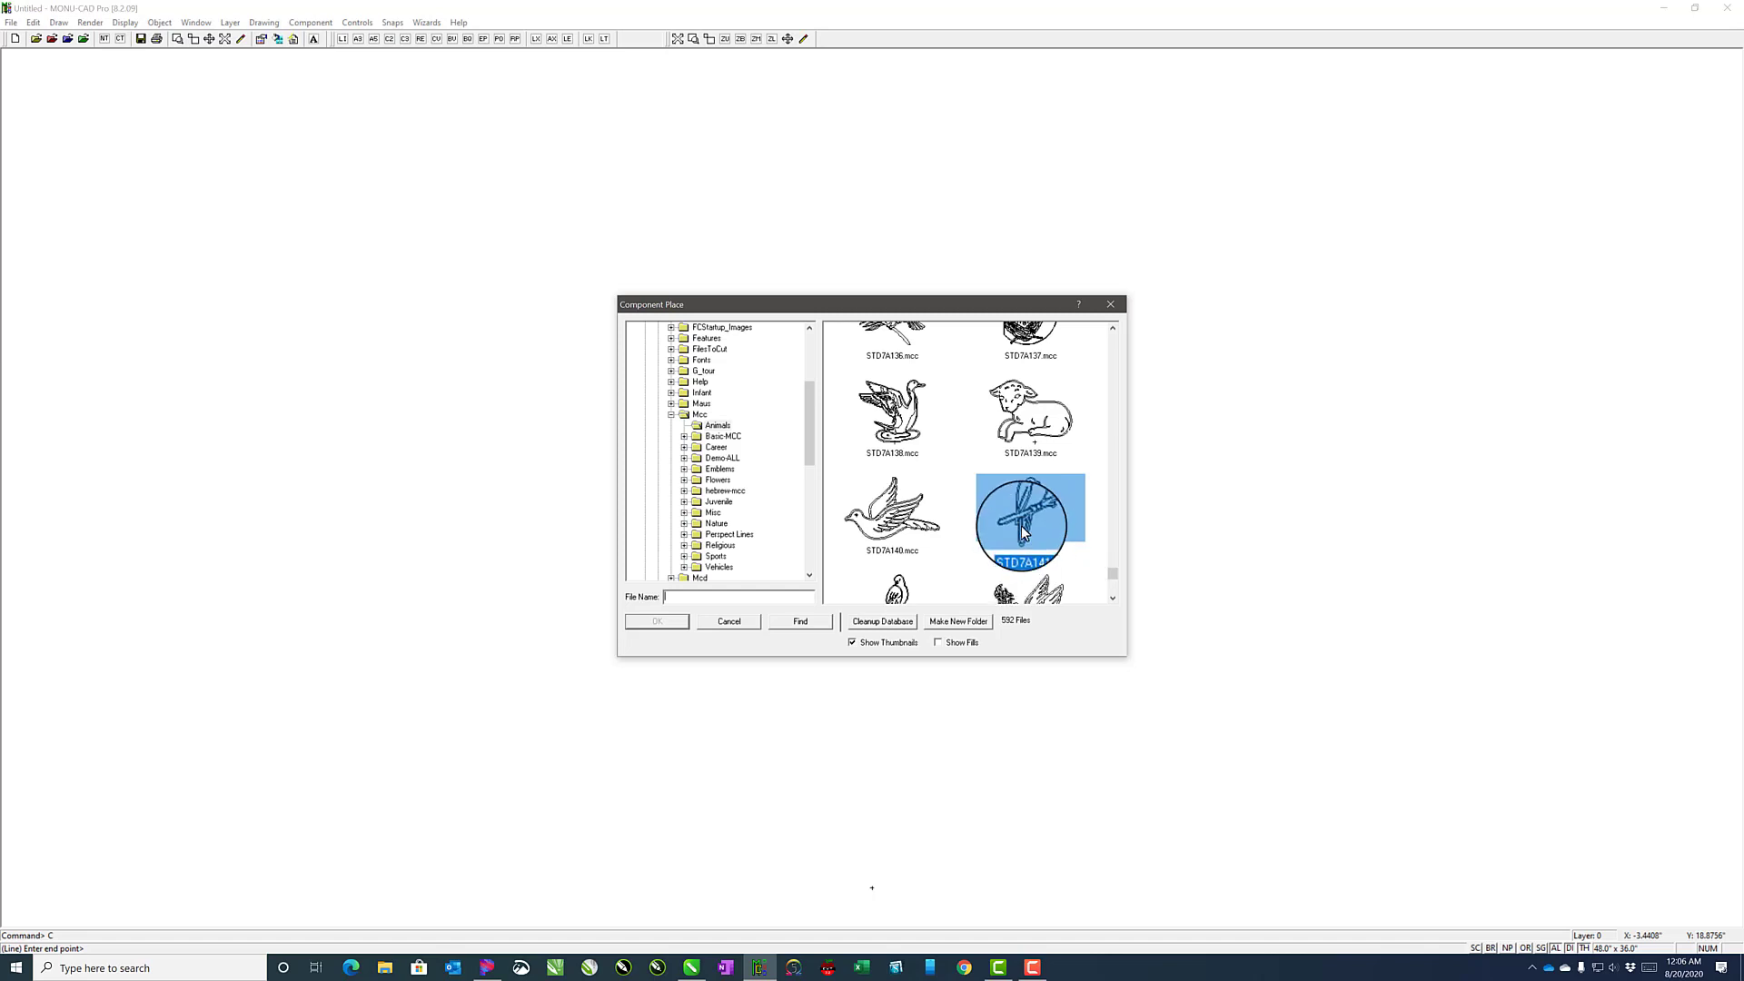
{"action": "right_click", "coordinate": [1021, 527]}
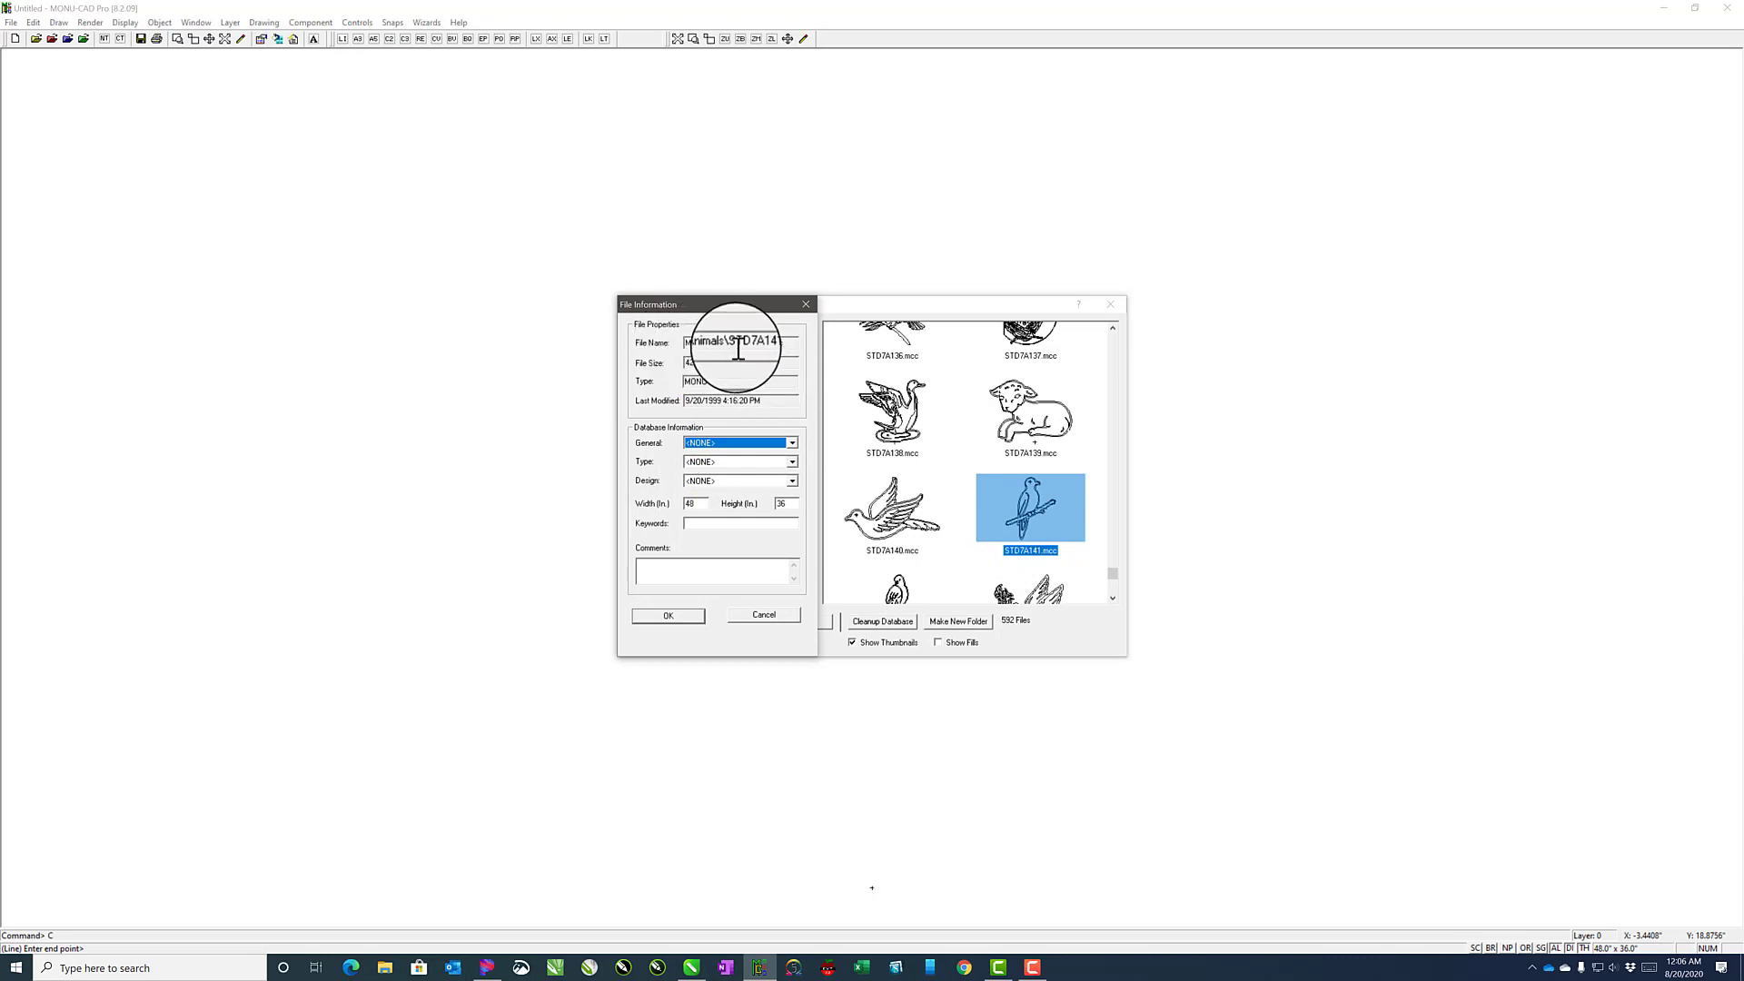
{"action": "left_click_drag", "start_coordinate": [738, 350], "coordinate": [770, 351]}
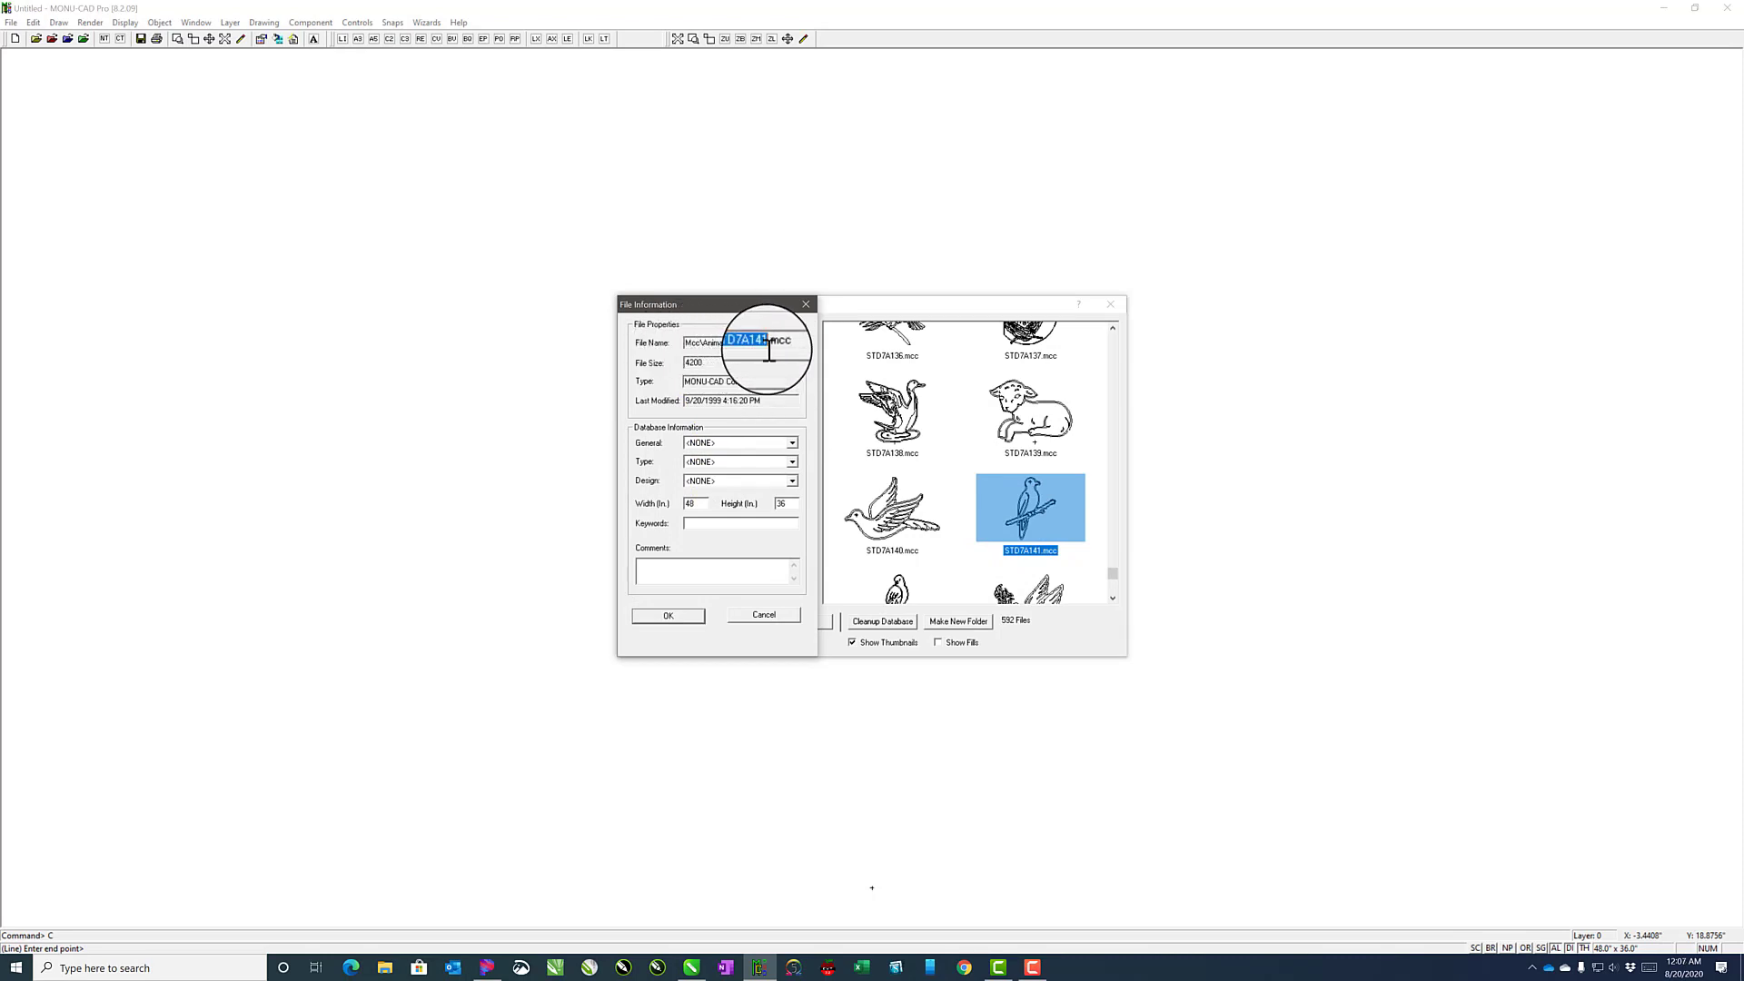
{"action": "left_click", "coordinate": [669, 616]}
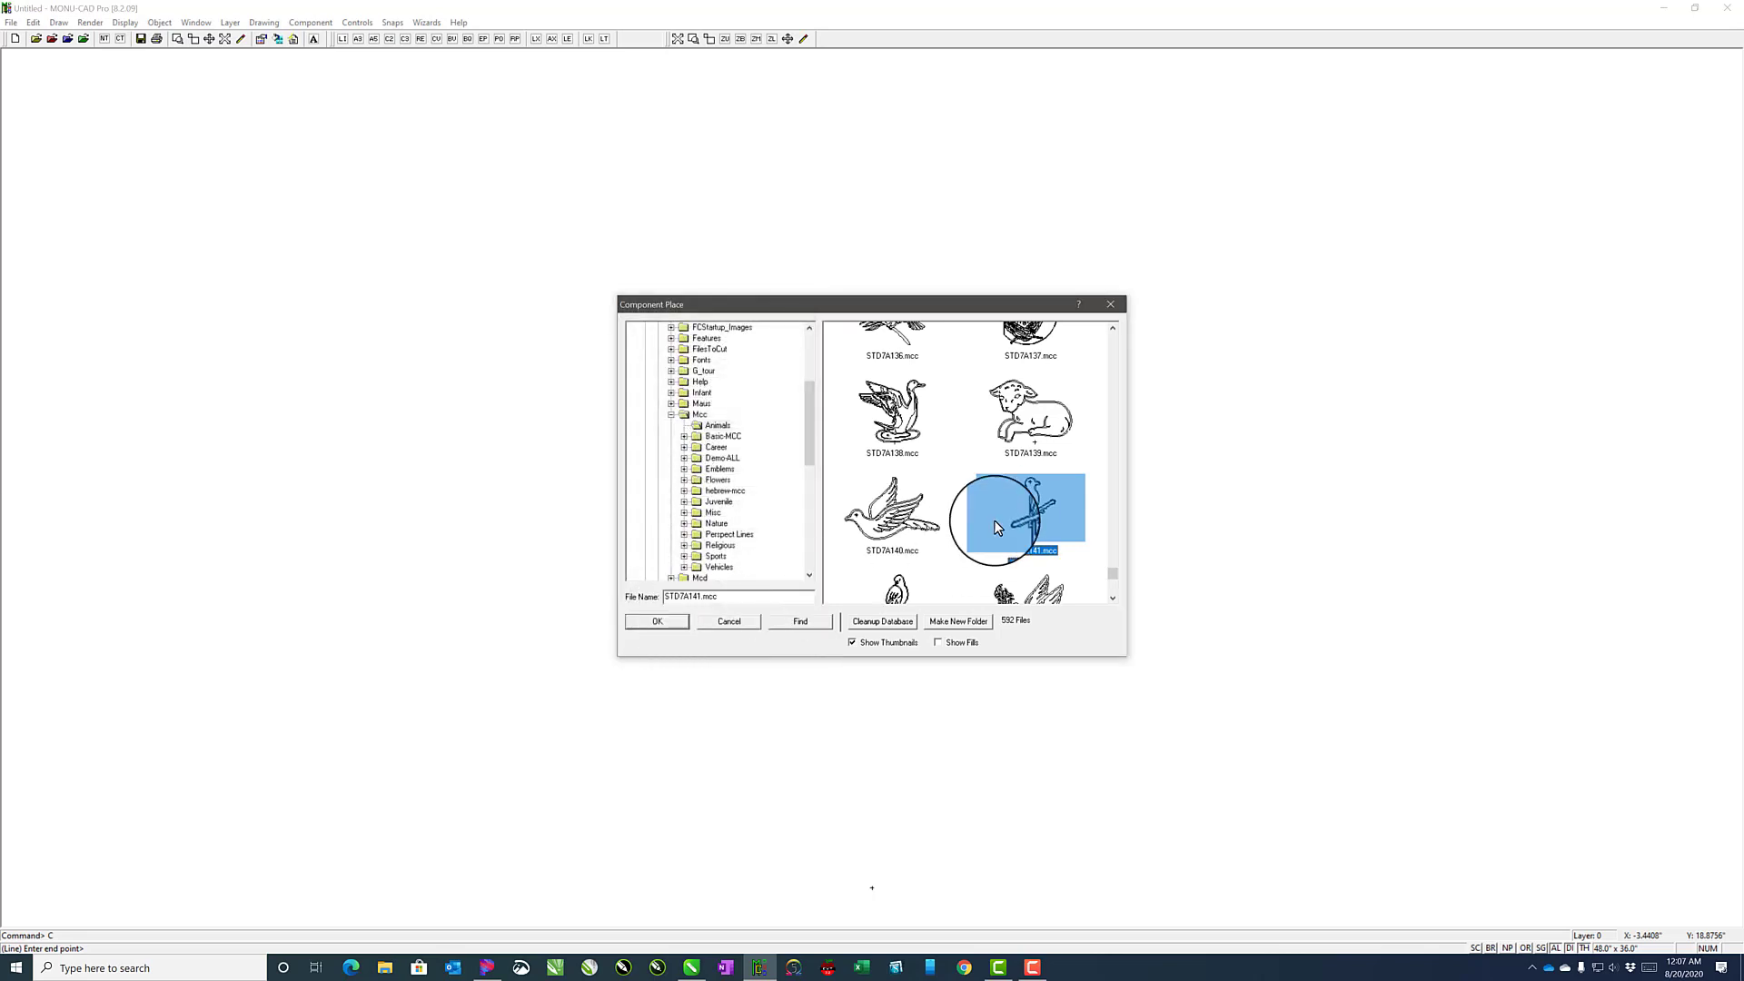
- Place the bird outline in the drawing and start Drawing Cut, accepting the Drawing Clean prompt
{"action": "left_click", "coordinate": [657, 621]}
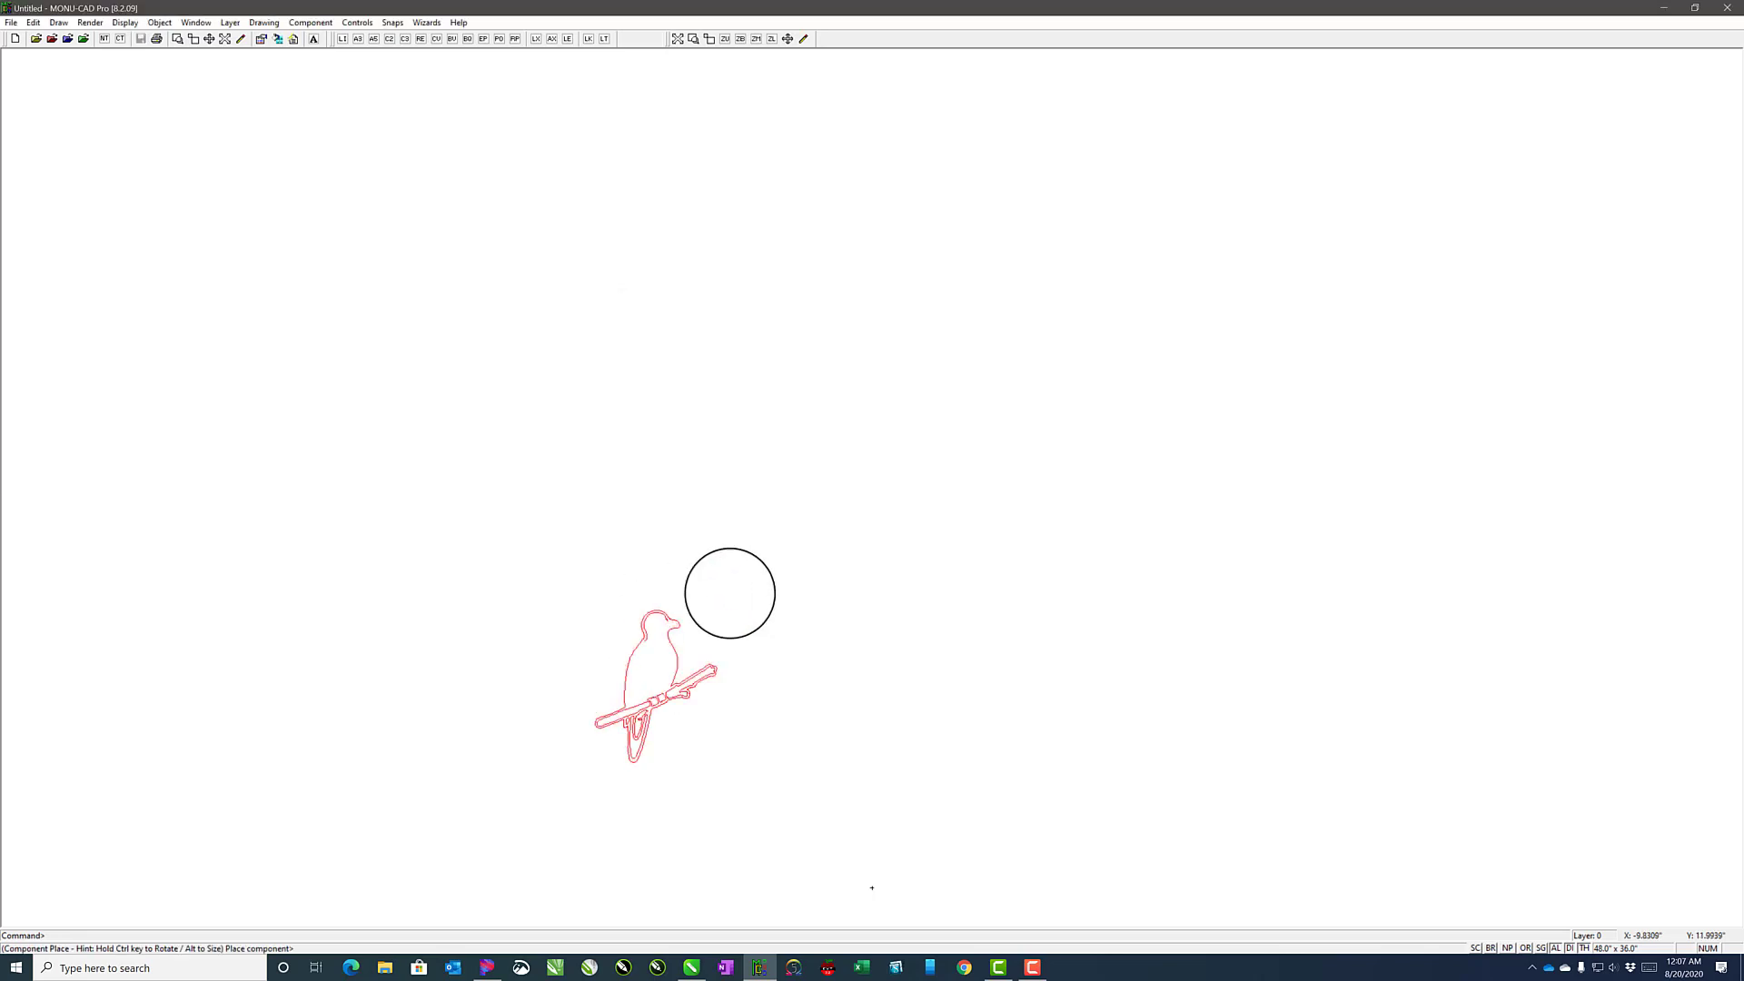
{"action": "left_click", "coordinate": [737, 450]}
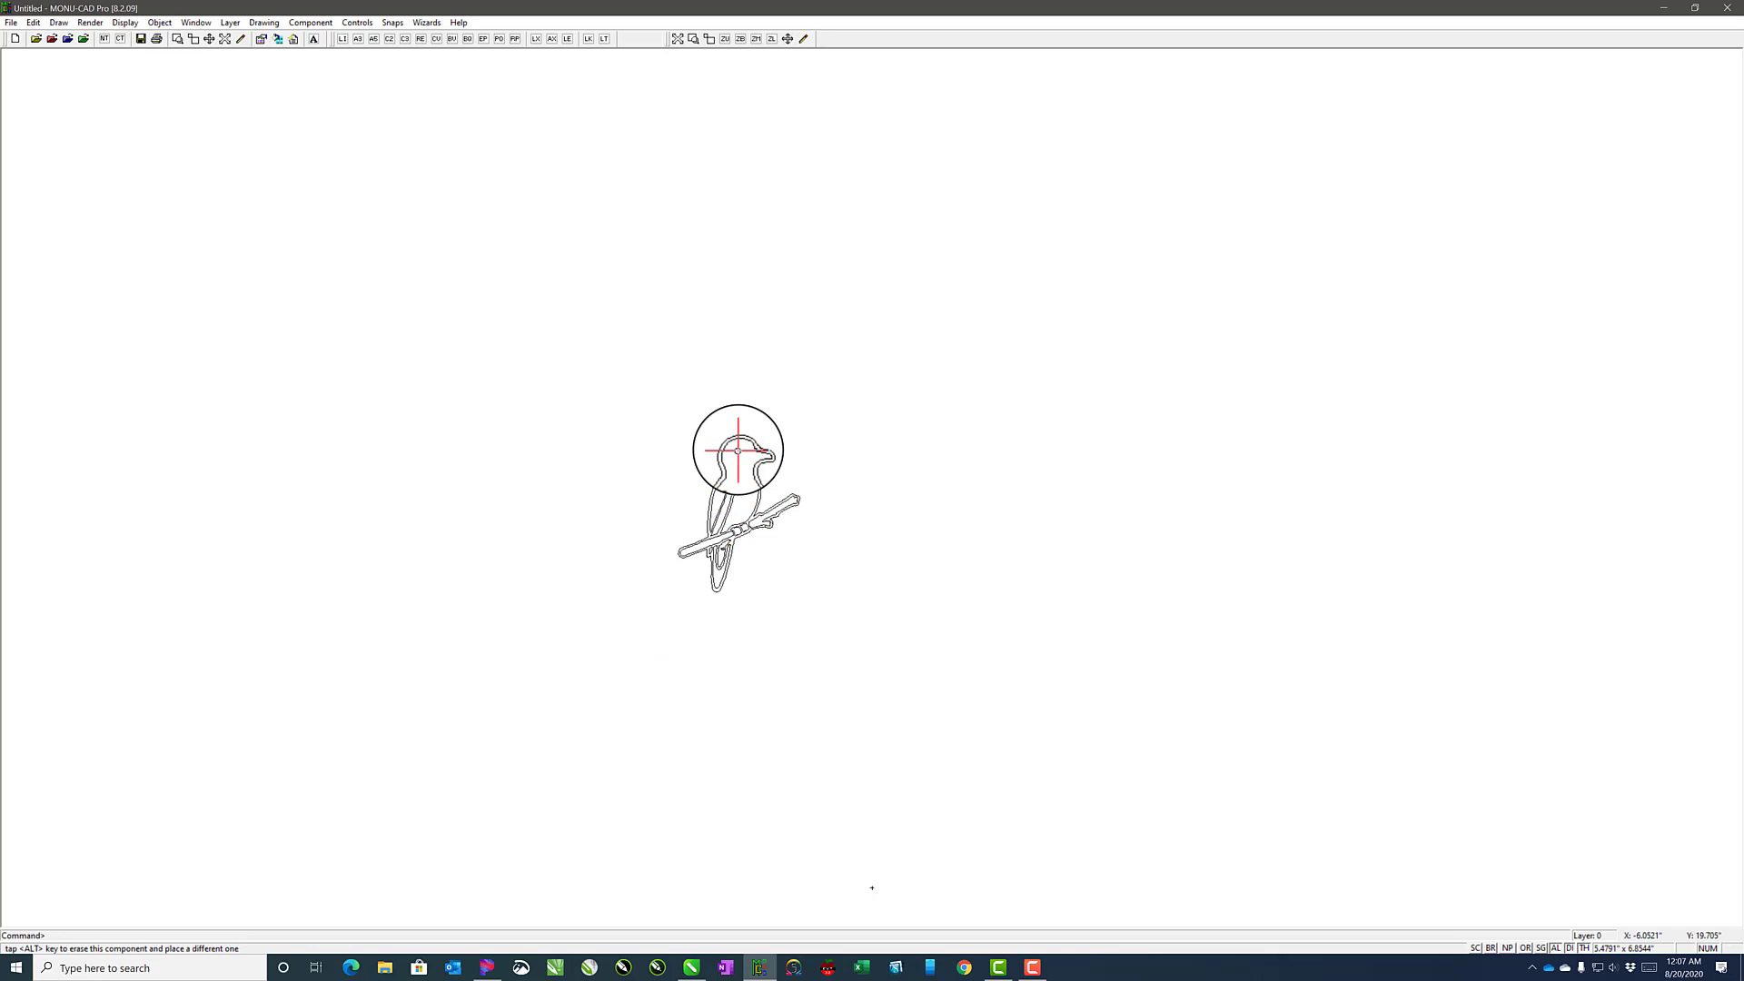
{"action": "key", "text": "c"}
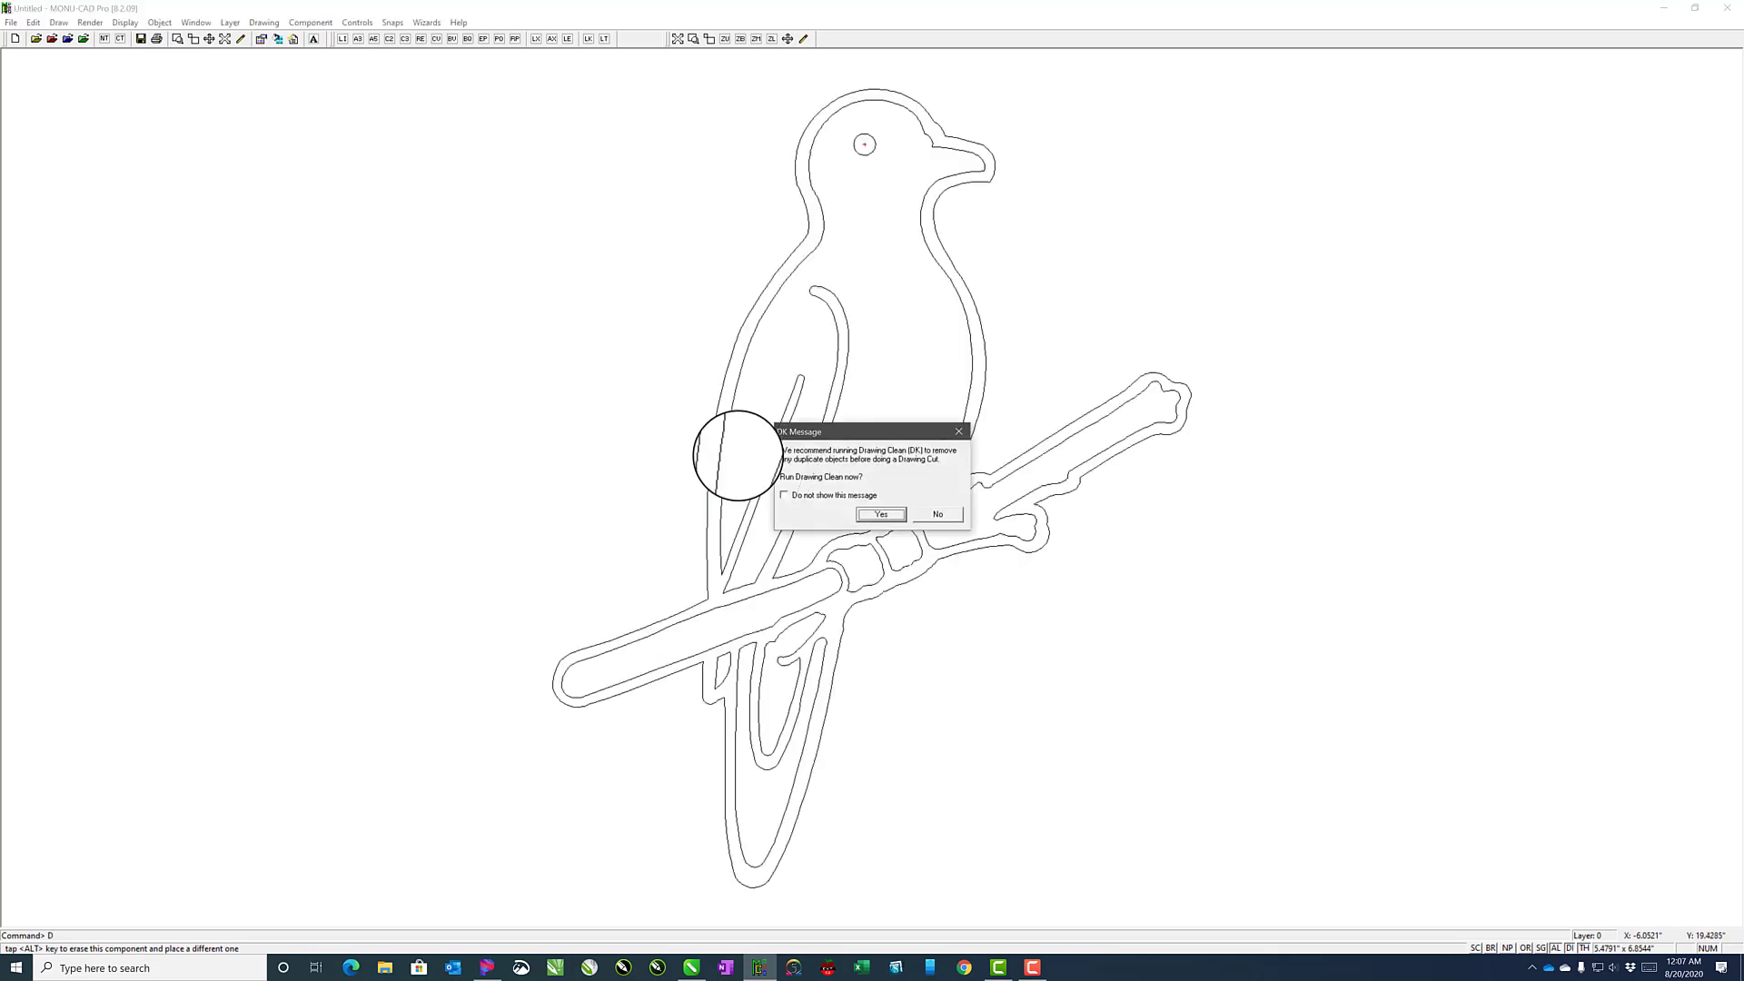
{"action": "left_click", "coordinate": [881, 517]}
- Continue past the clean-up message and set the rubber size to 60.00" x 13.50"
{"action": "left_click", "coordinate": [935, 509]}
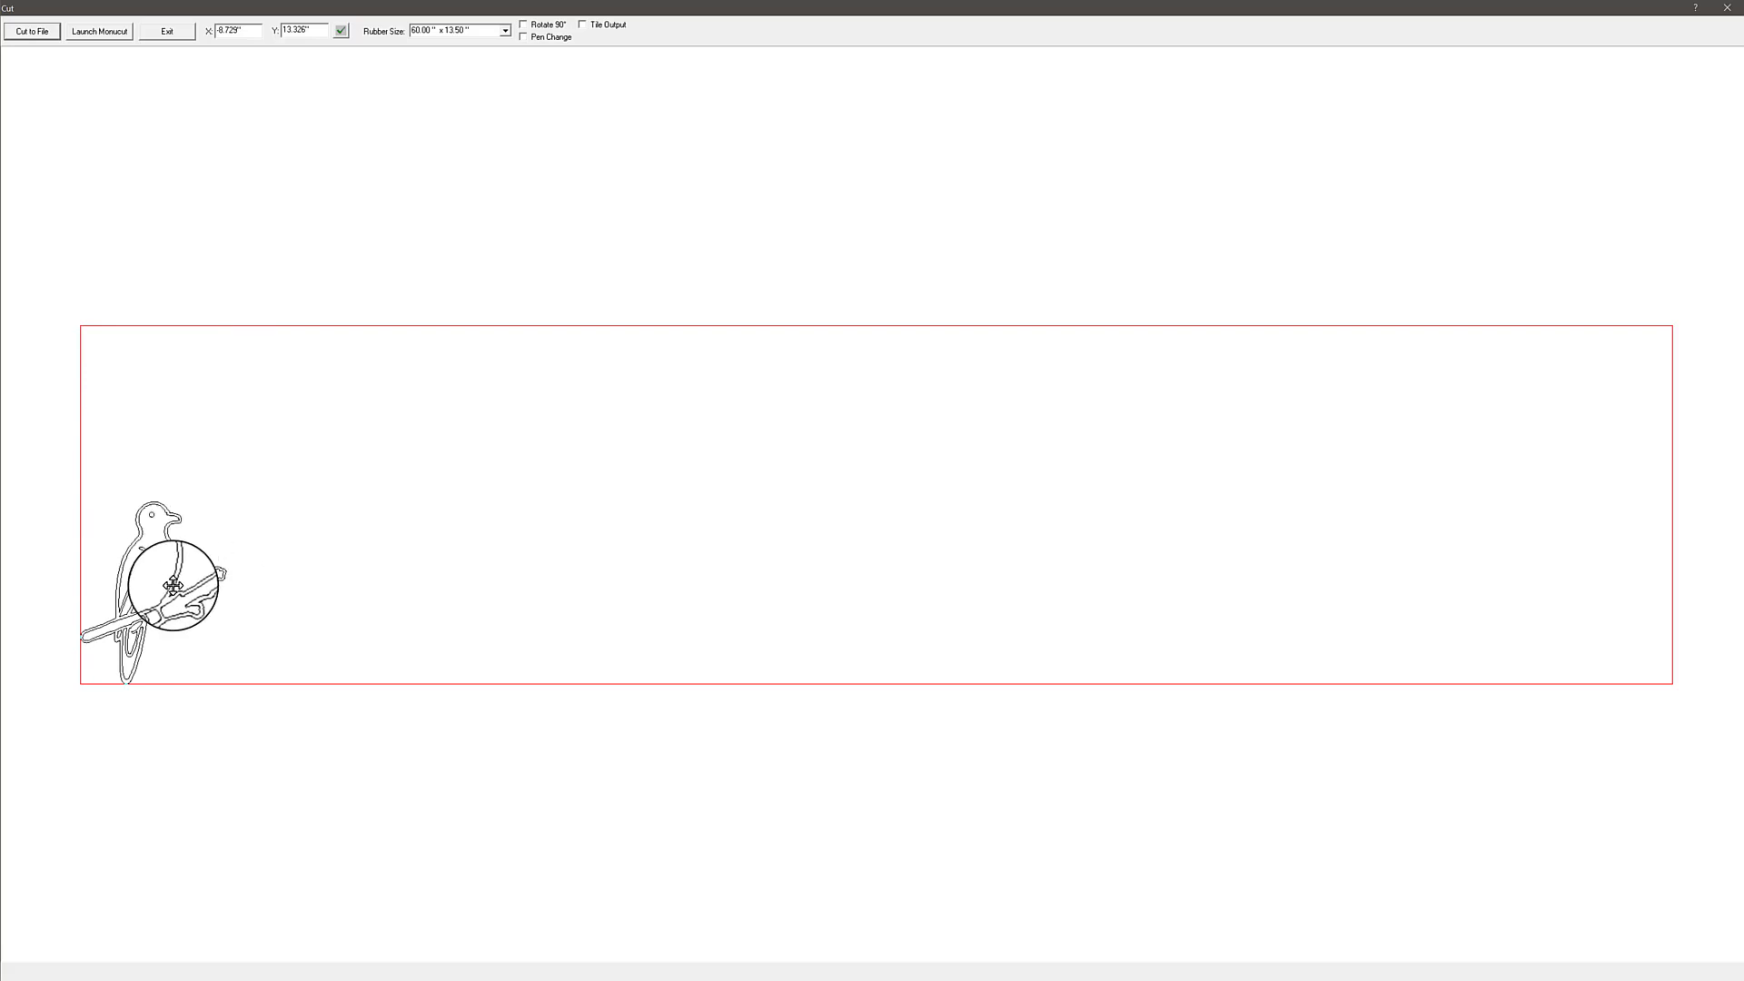
{"action": "left_click", "coordinate": [504, 31]}
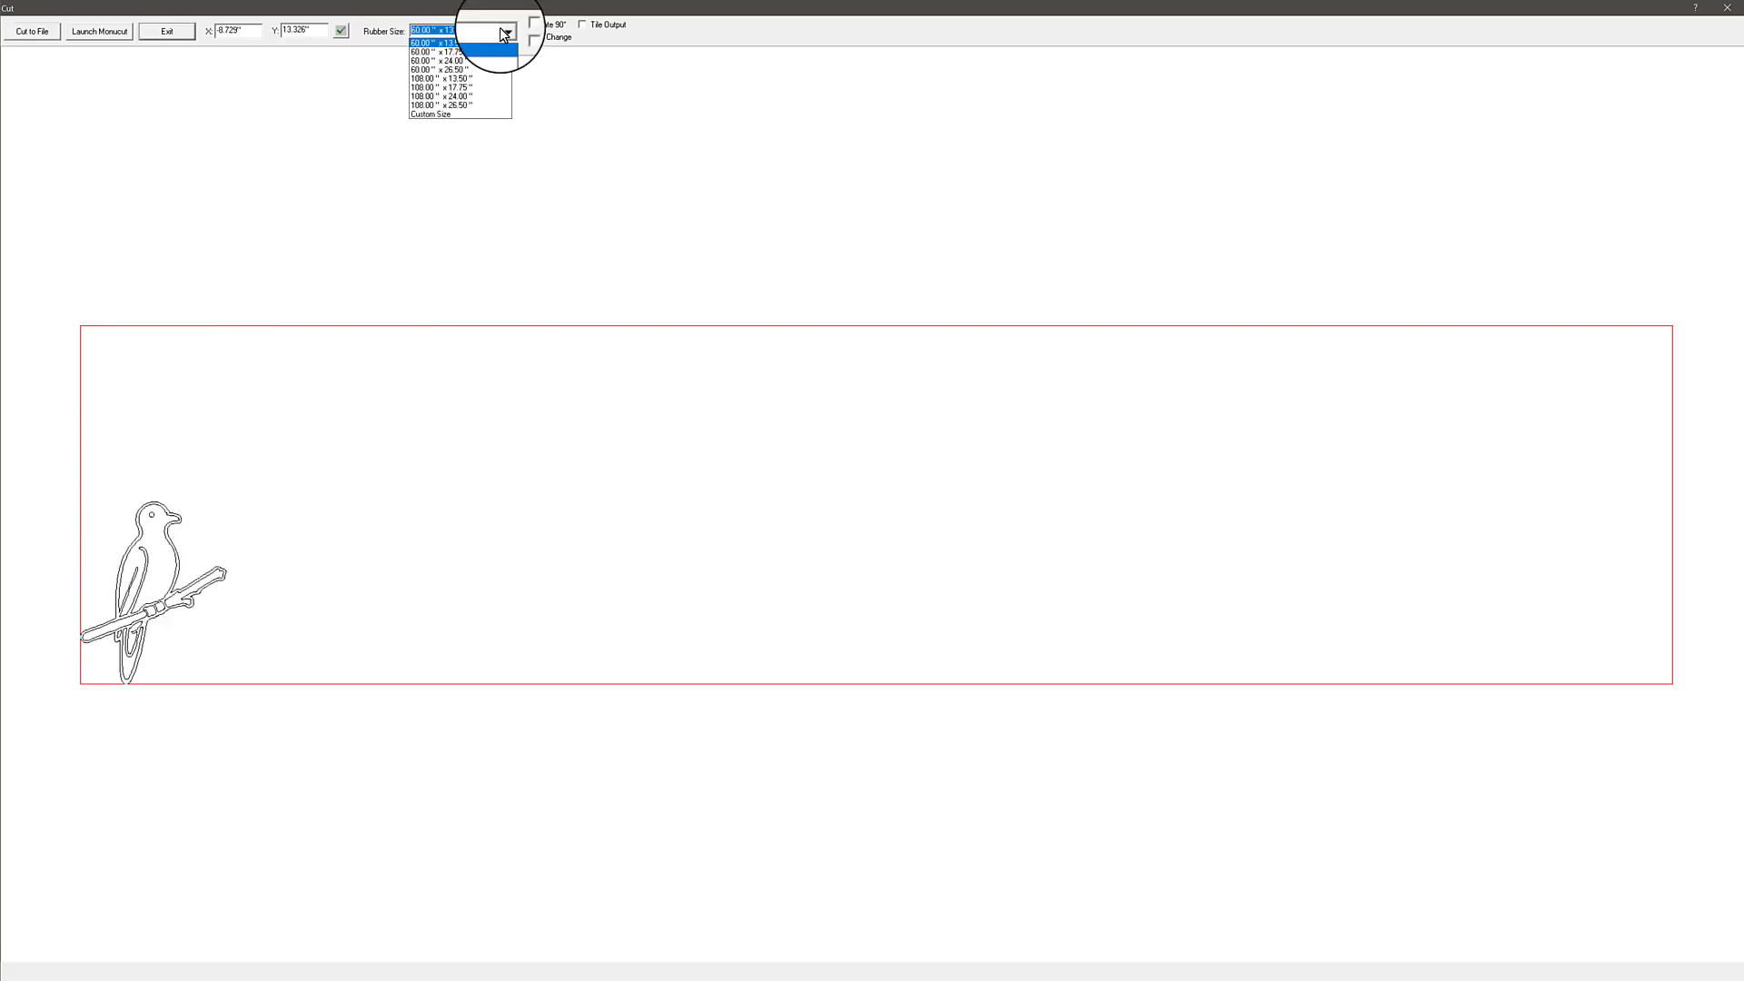
{"action": "left_click", "coordinate": [445, 43]}
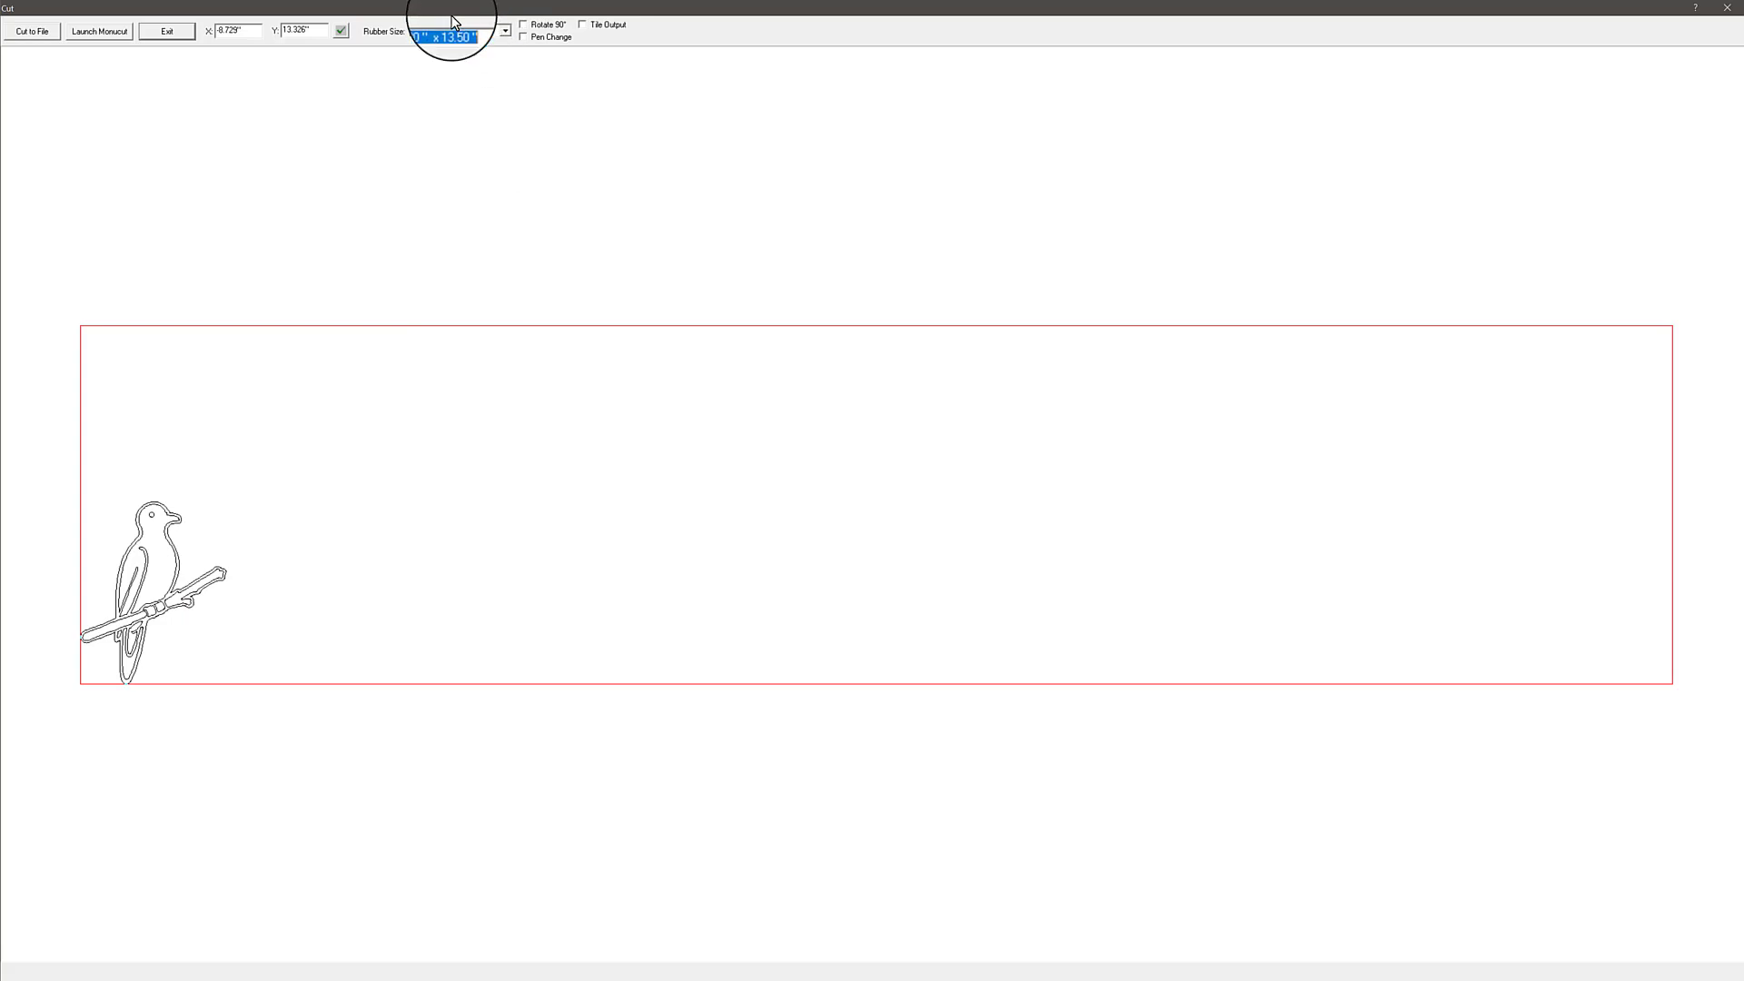
- Cut the bird layout to the file STD7A141 in the FilesToCut folder
{"action": "left_click", "coordinate": [27, 35]}
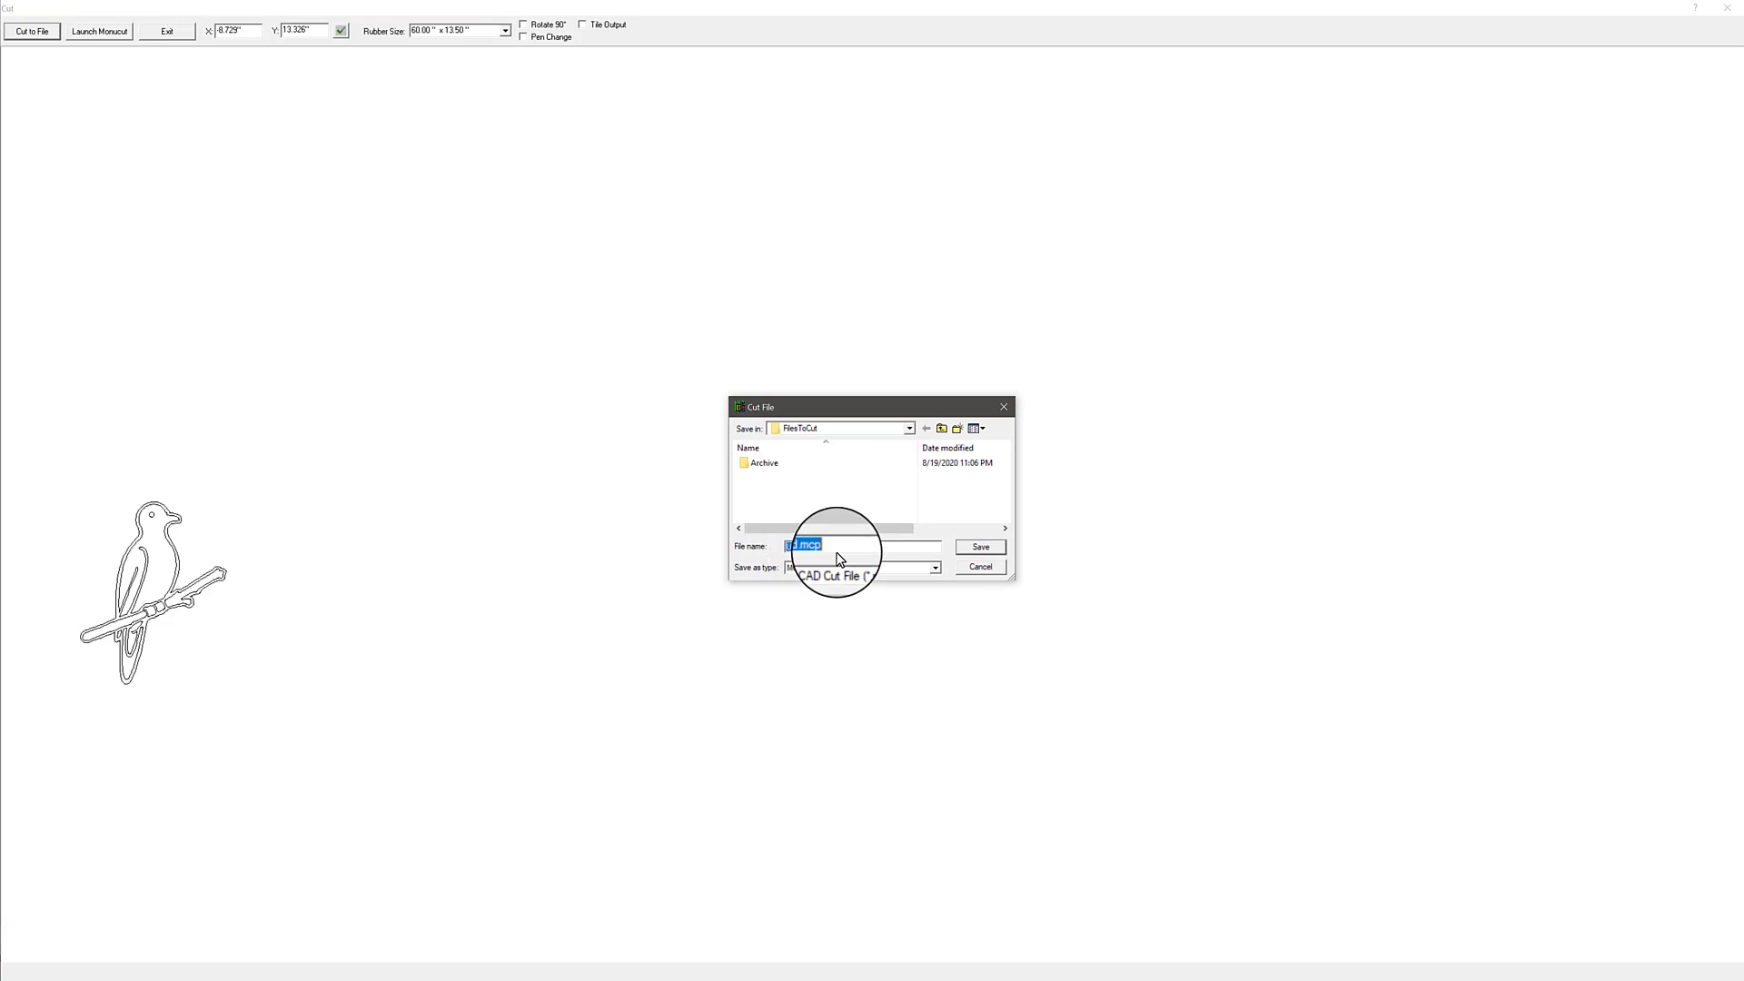
{"action": "type", "text": "SA141"}
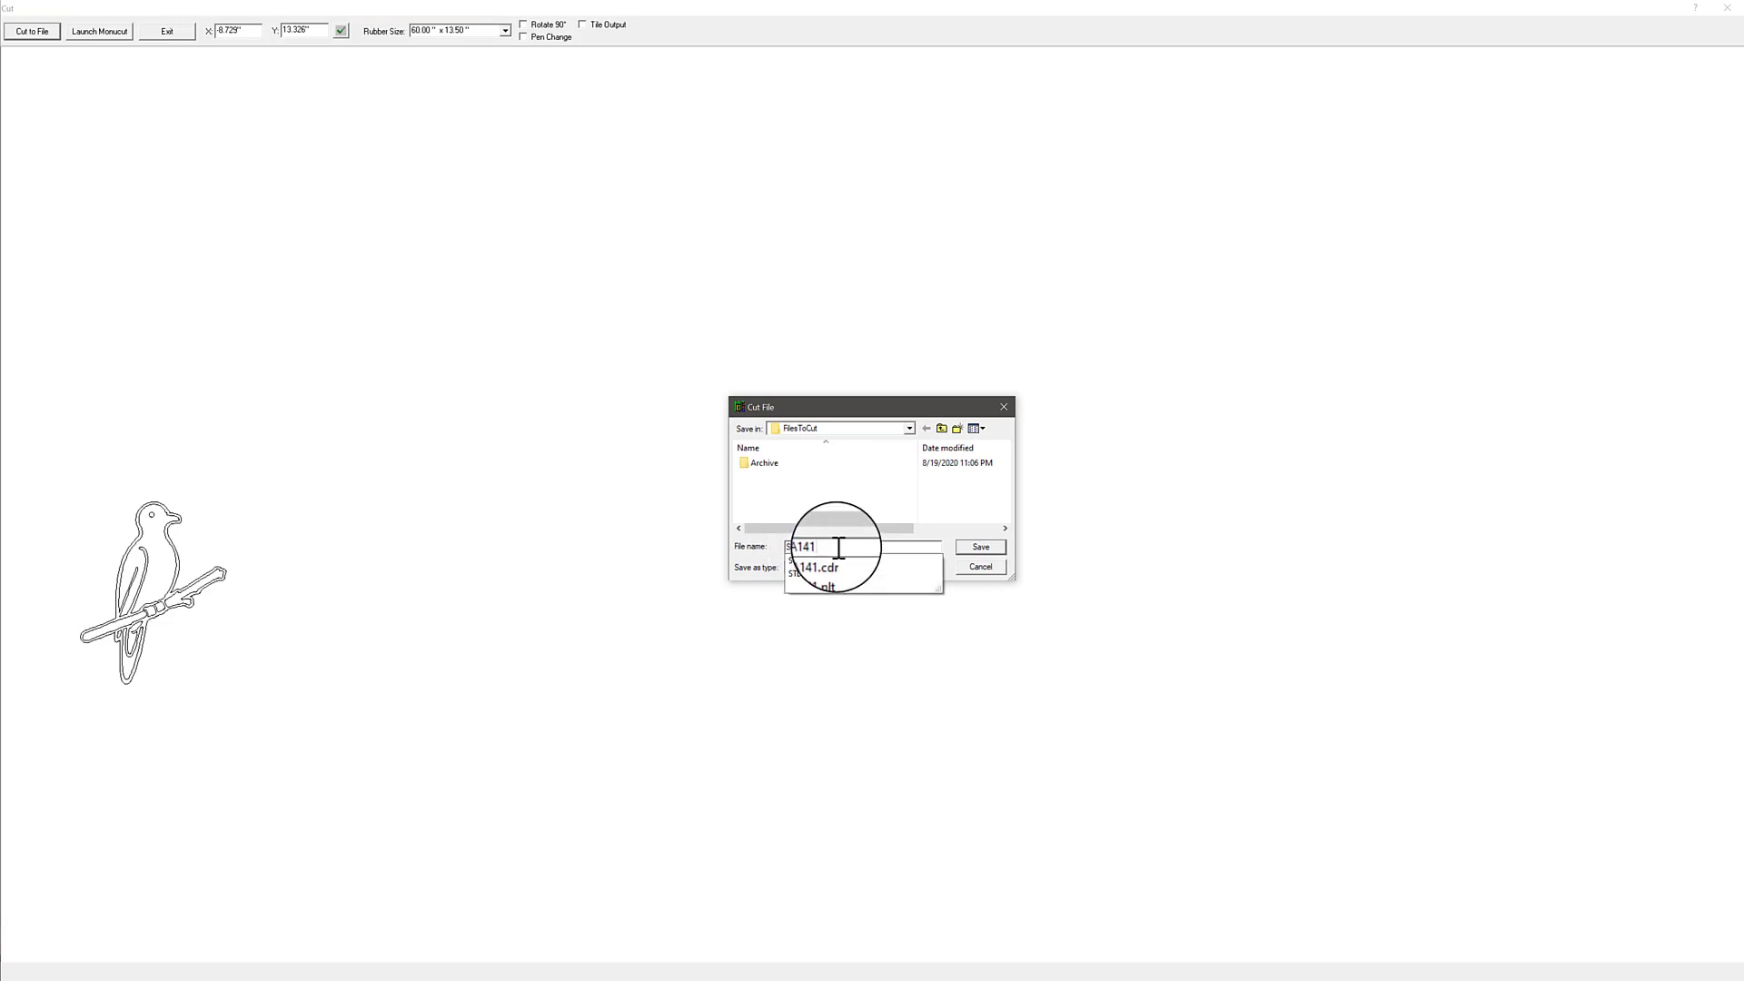
{"action": "left_click", "coordinate": [811, 546]}
{"action": "type", "text": "07"}
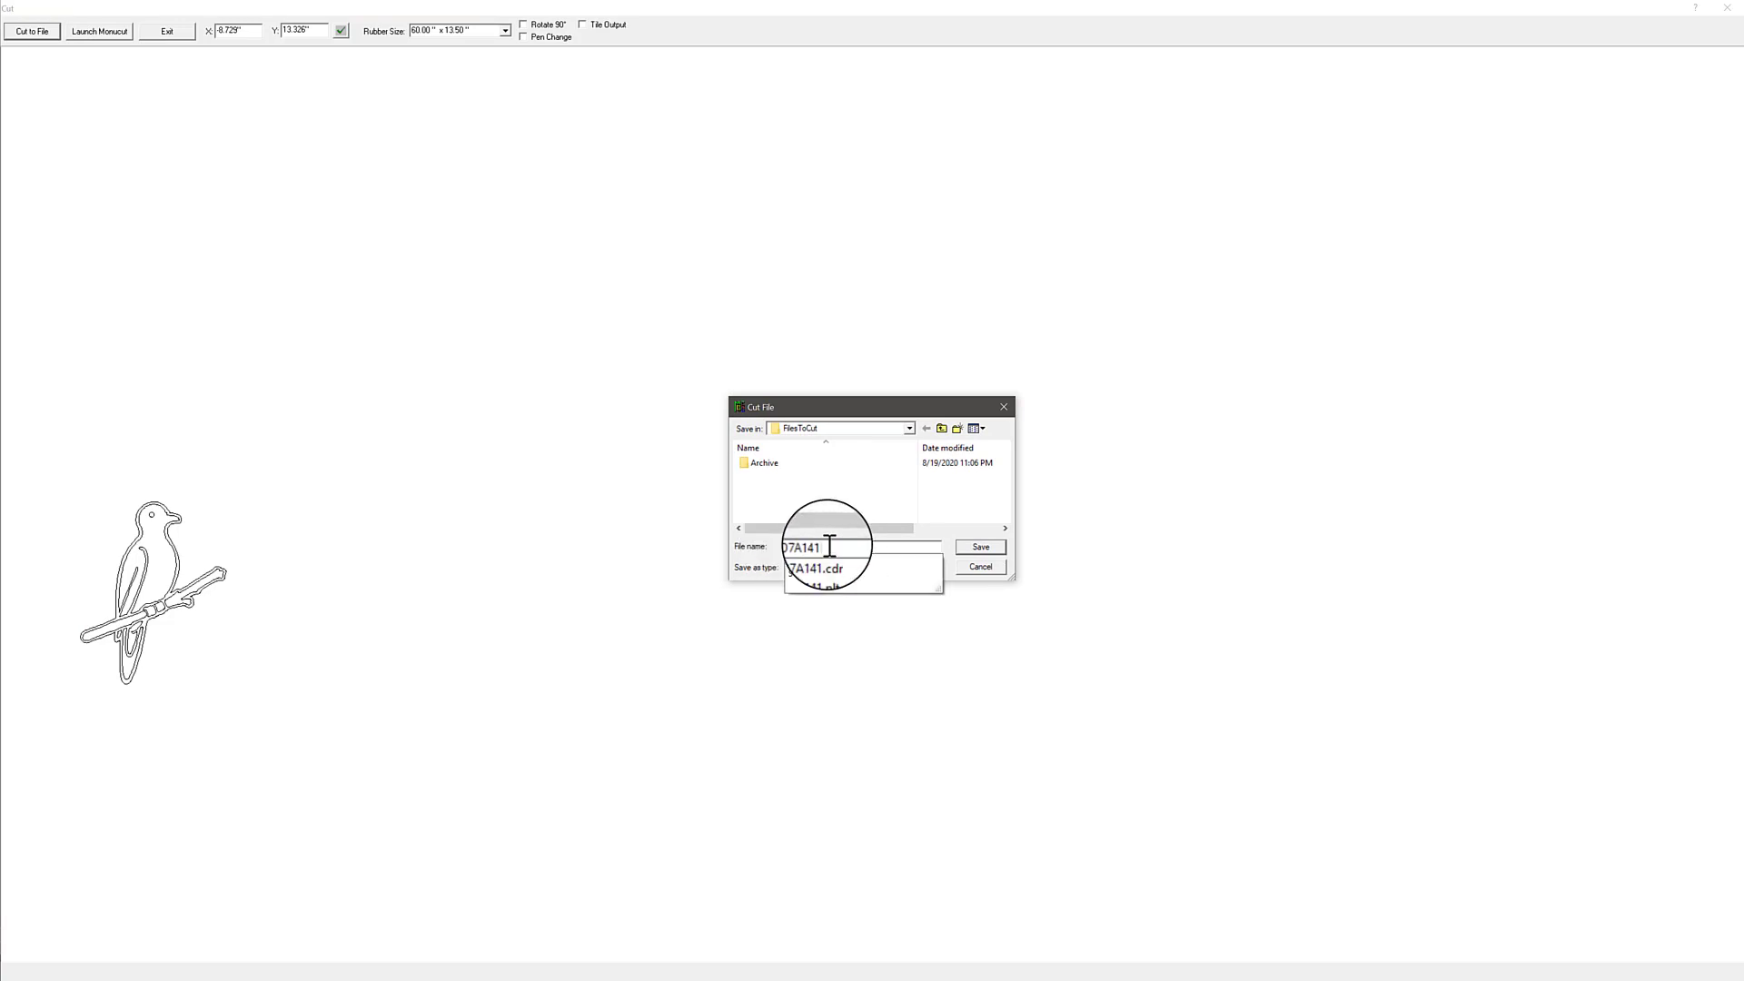
{"action": "left_click", "coordinate": [981, 549]}
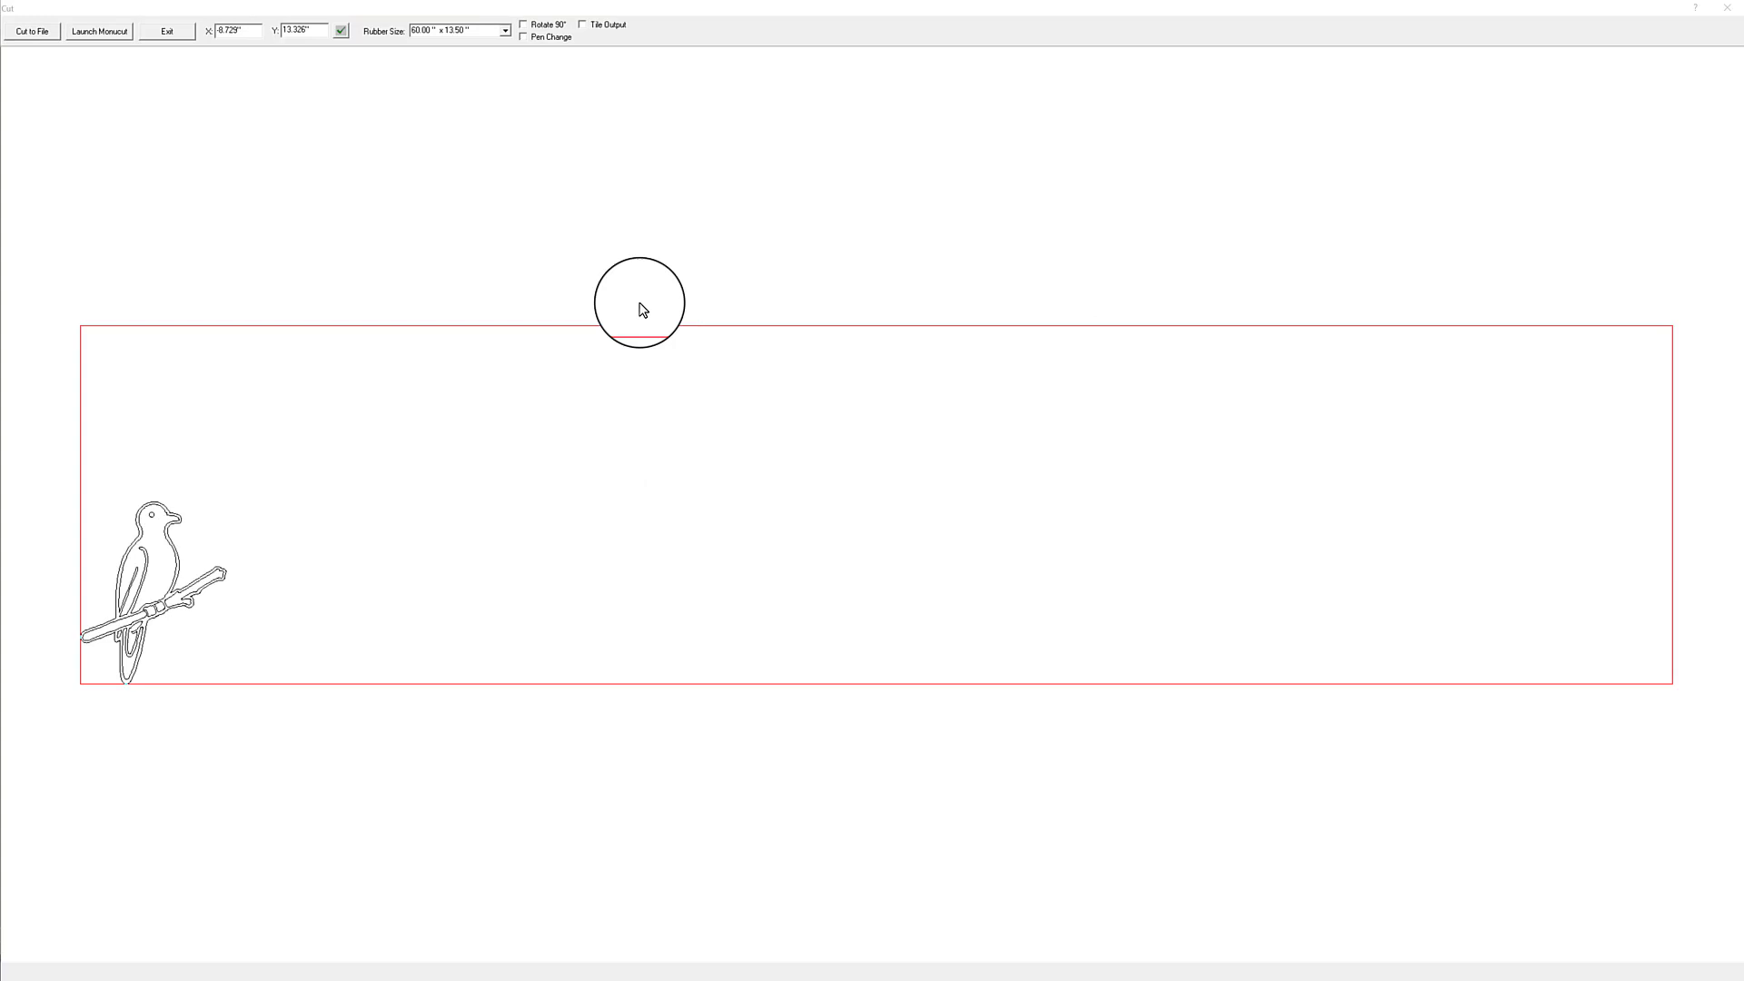
- Exit the Cut window, switch to CorelDRAW, and browse the FilesToCut folder for the STD7A141.mcp file
{"action": "left_click", "coordinate": [166, 31]}
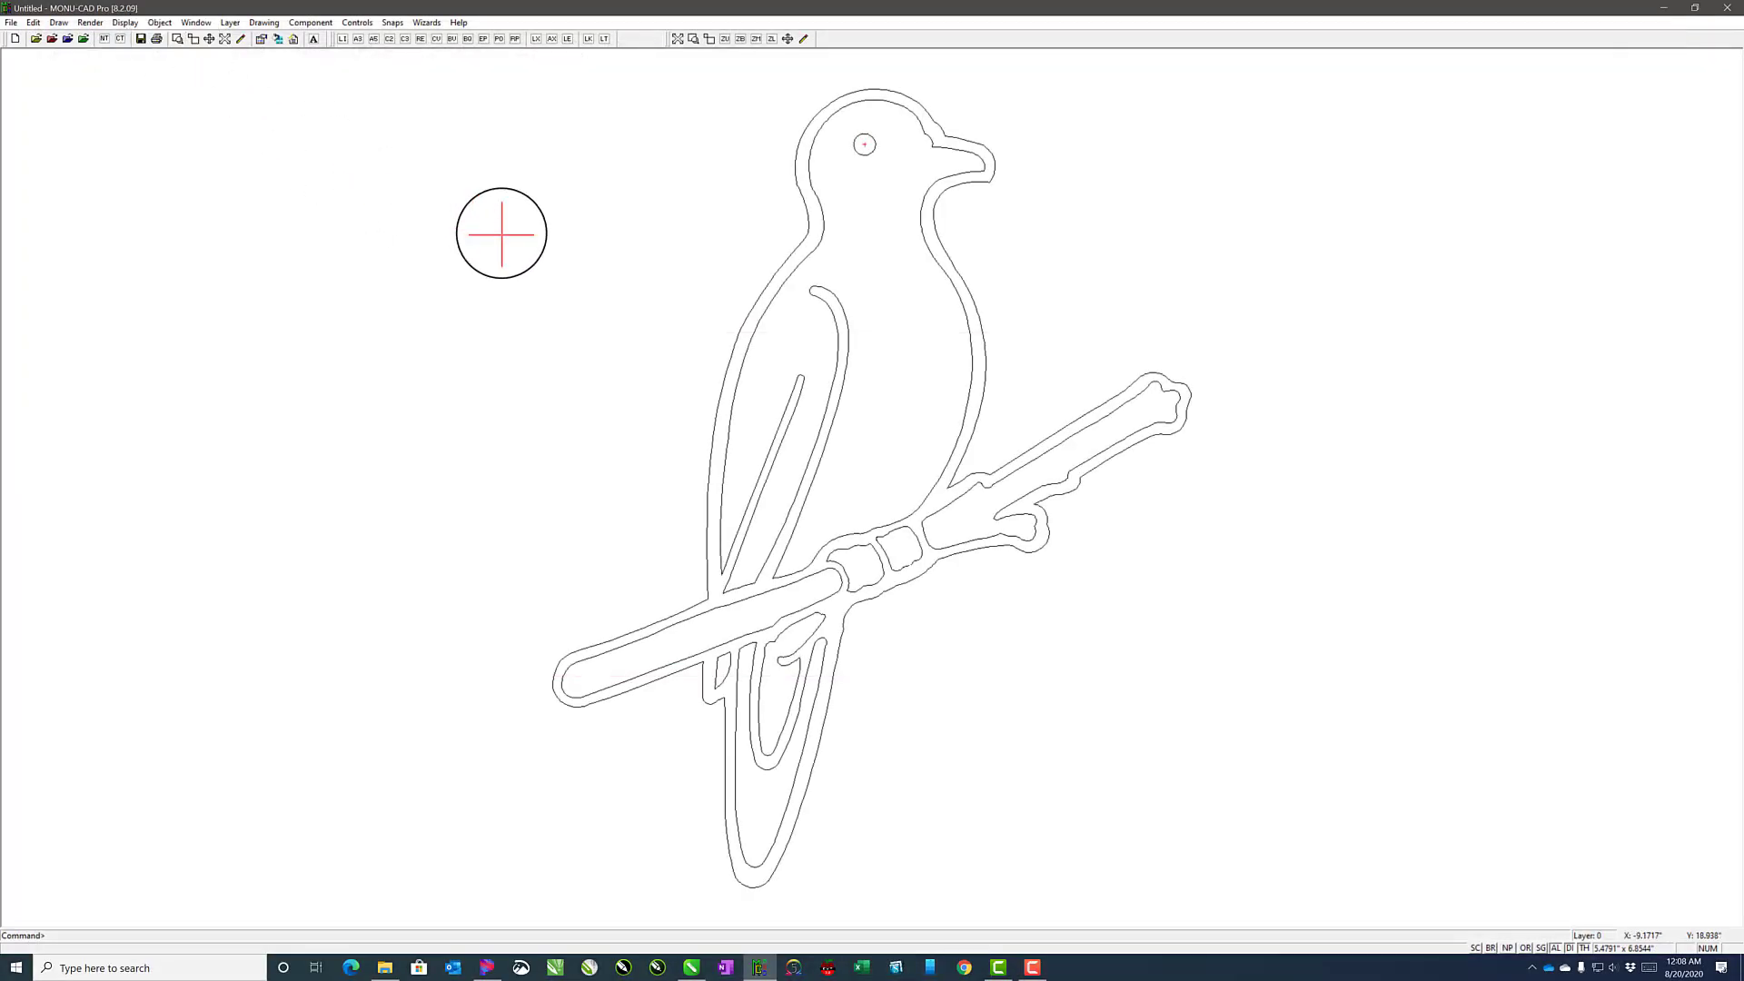
{"action": "left_click", "coordinate": [691, 967]}
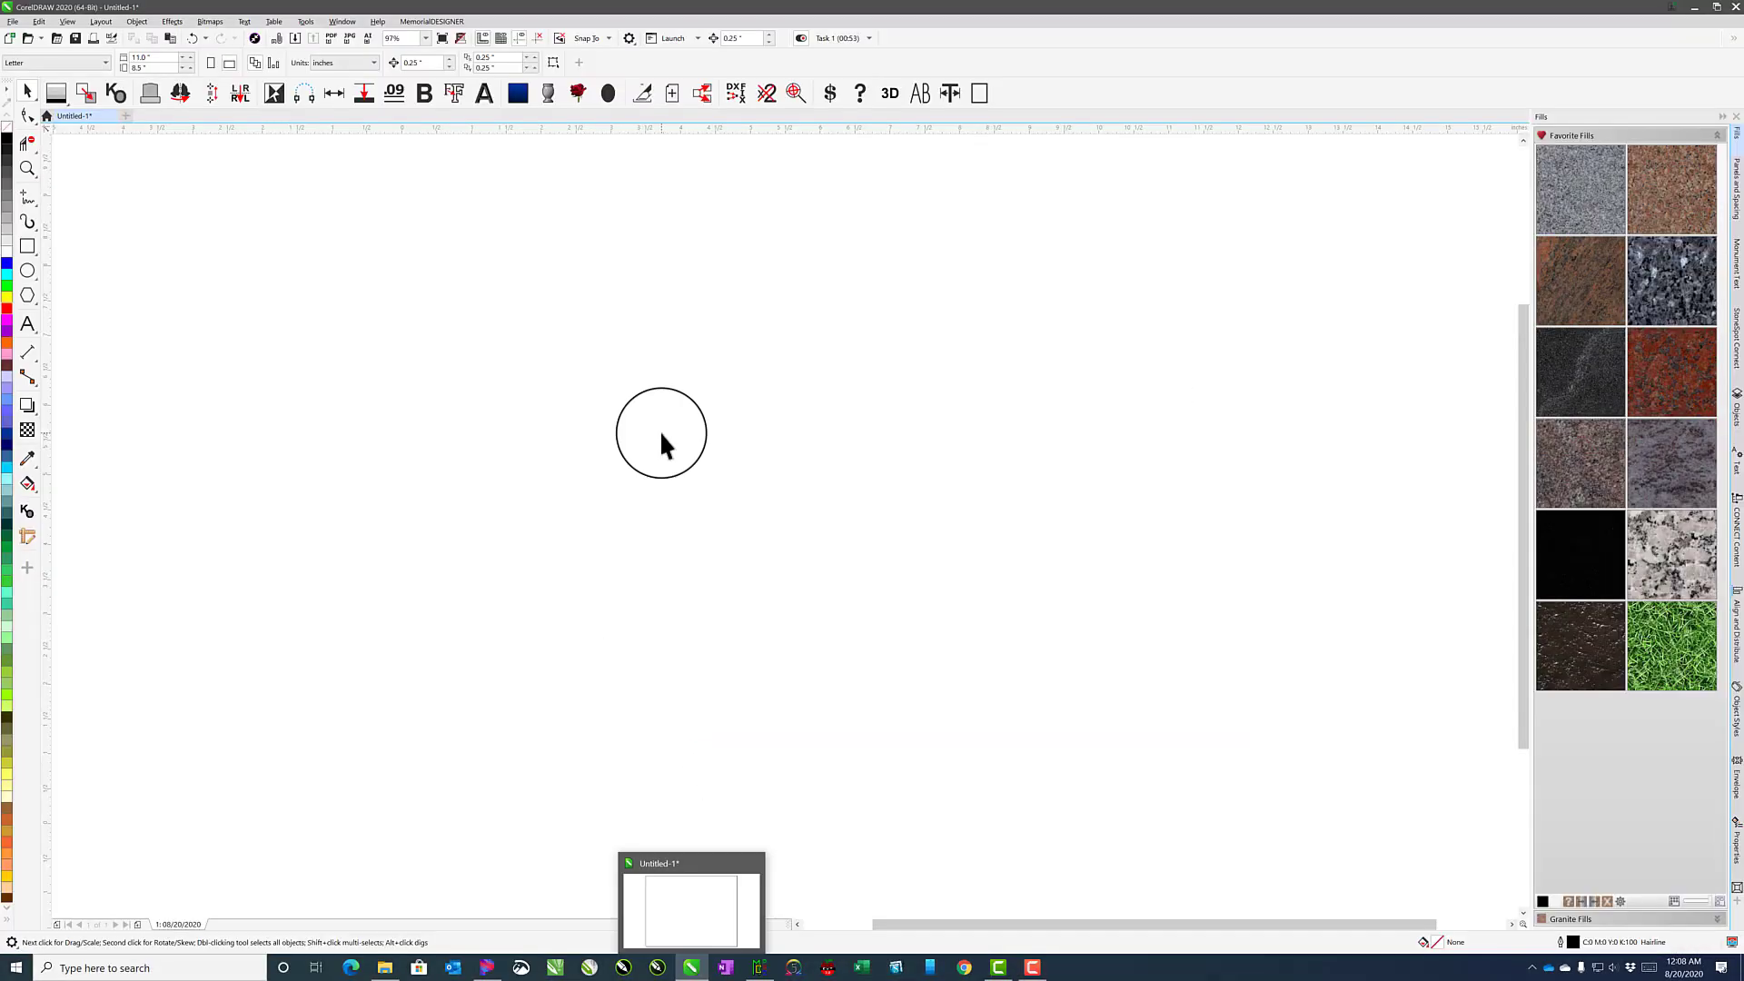
{"action": "left_click", "coordinate": [29, 42]}
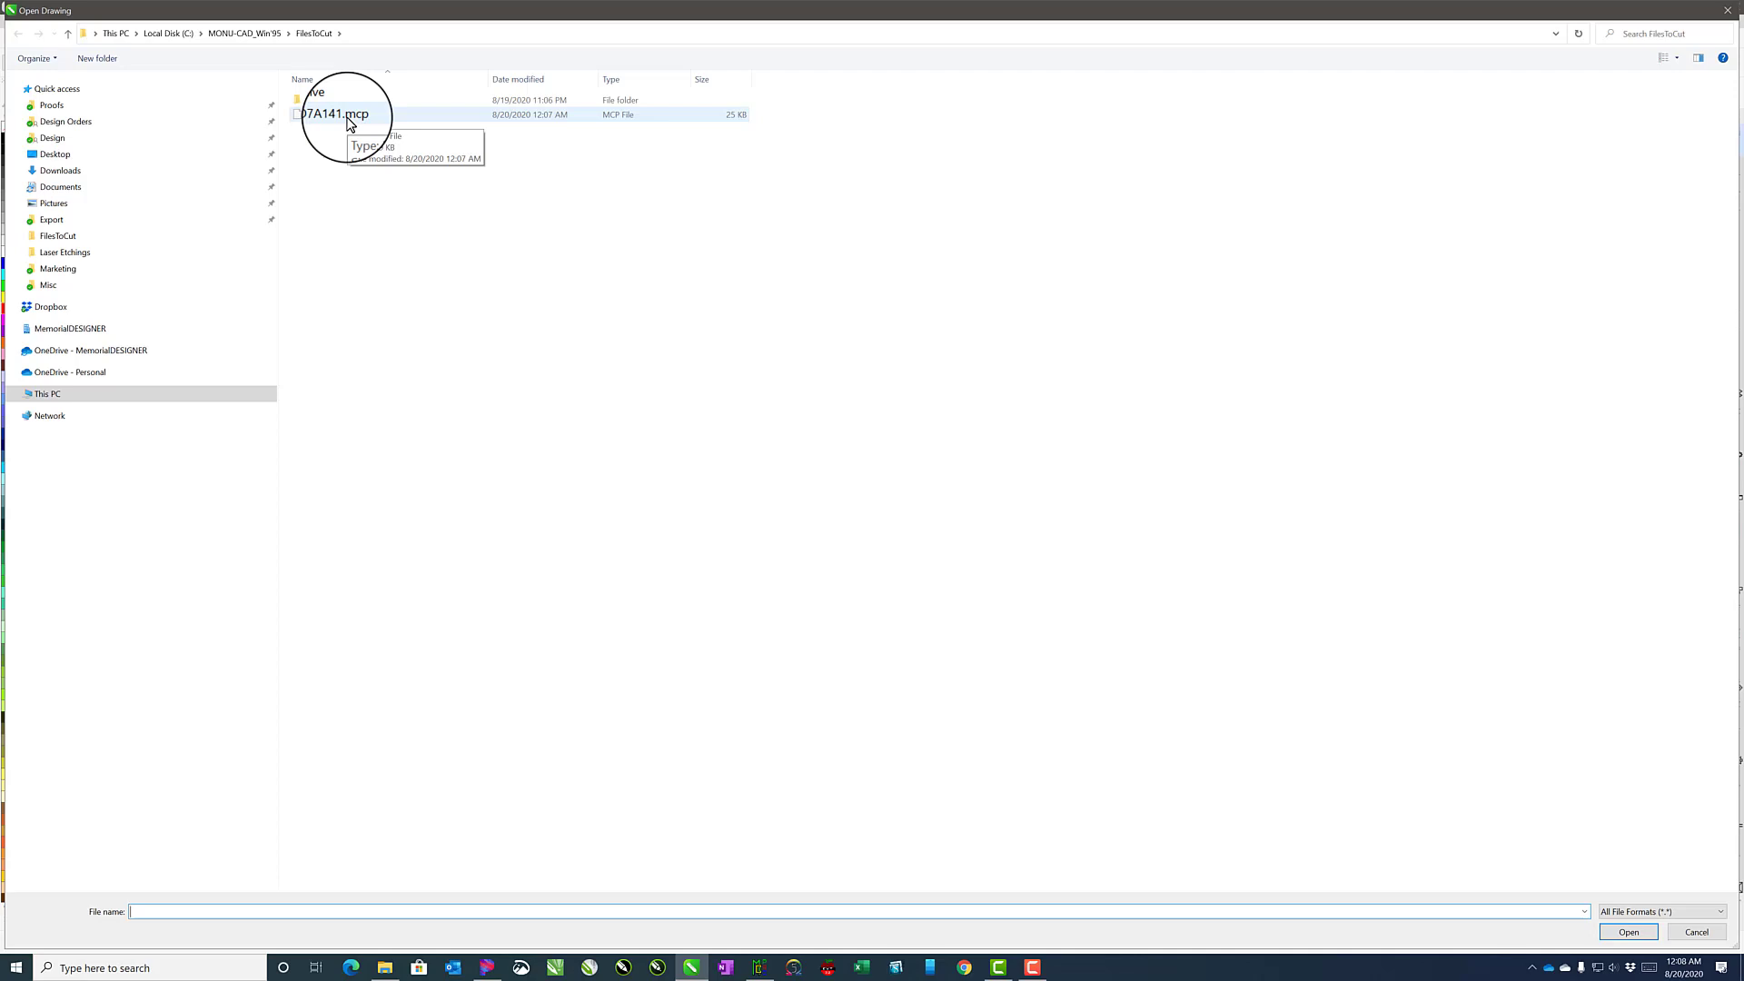
- Rename STD7A141.mcp to STD7A141.plt, confirm the extension change, and open it in CorelDRAW
{"action": "left_click", "coordinate": [350, 124]}
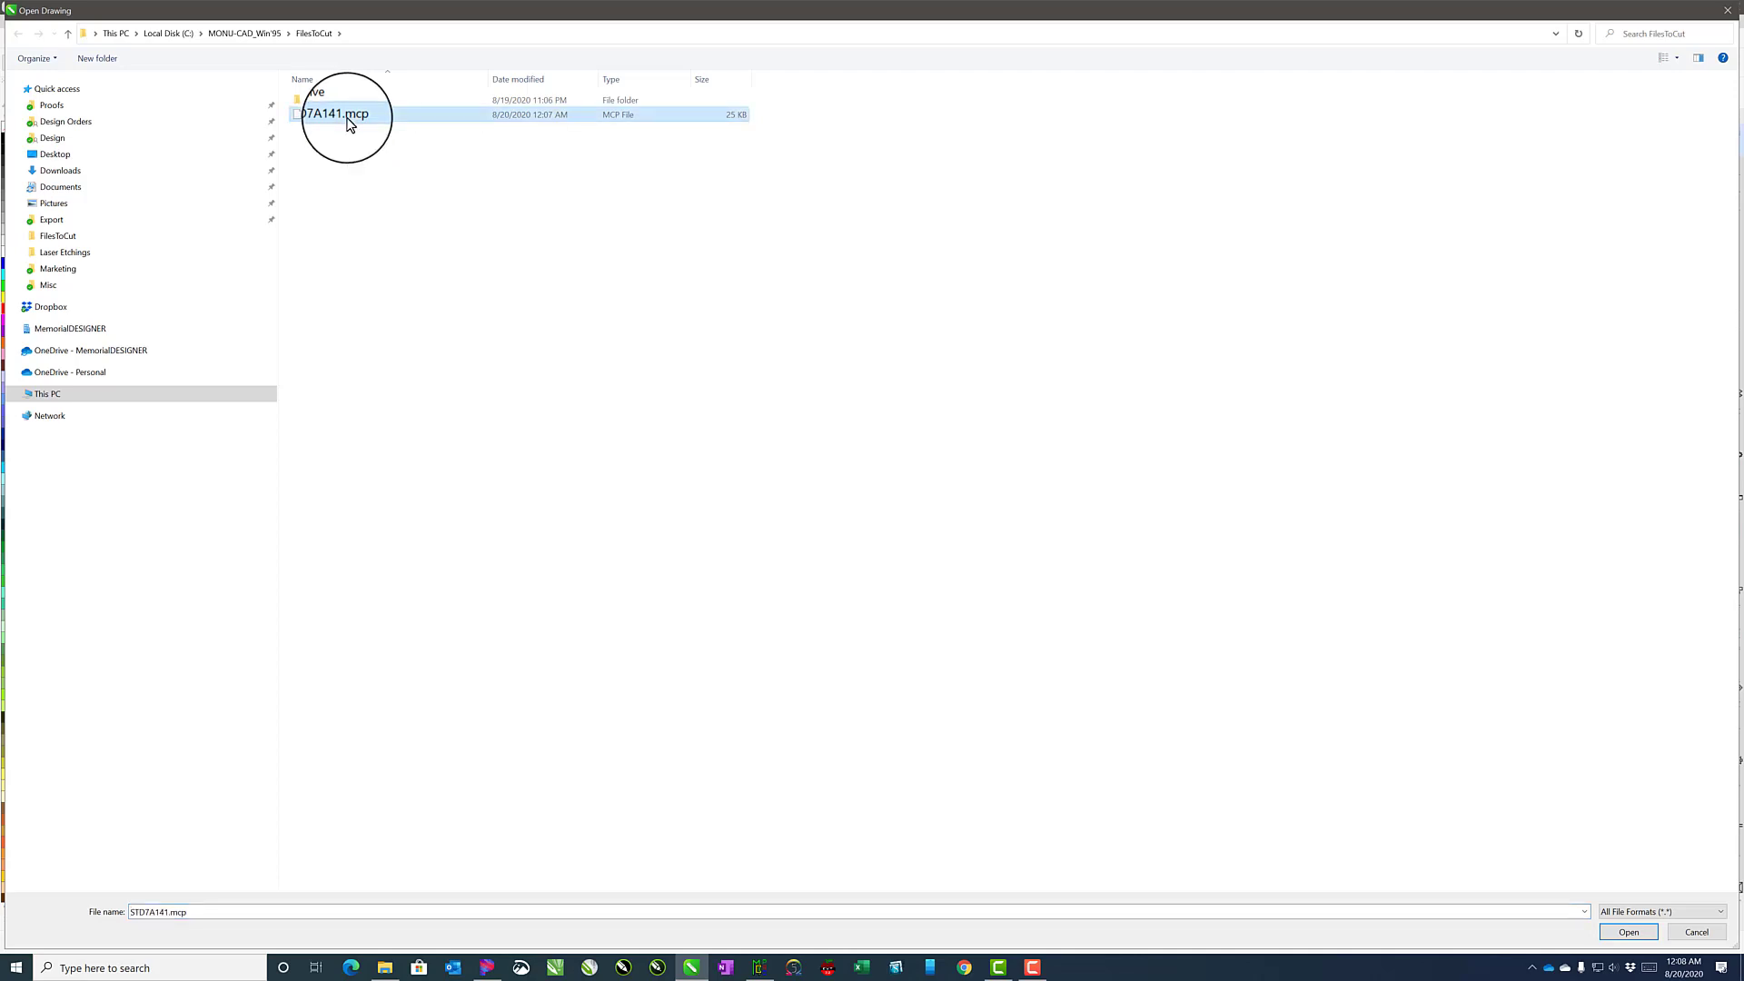
{"action": "right_click", "coordinate": [350, 125]}
{"action": "left_click", "coordinate": [389, 354]}
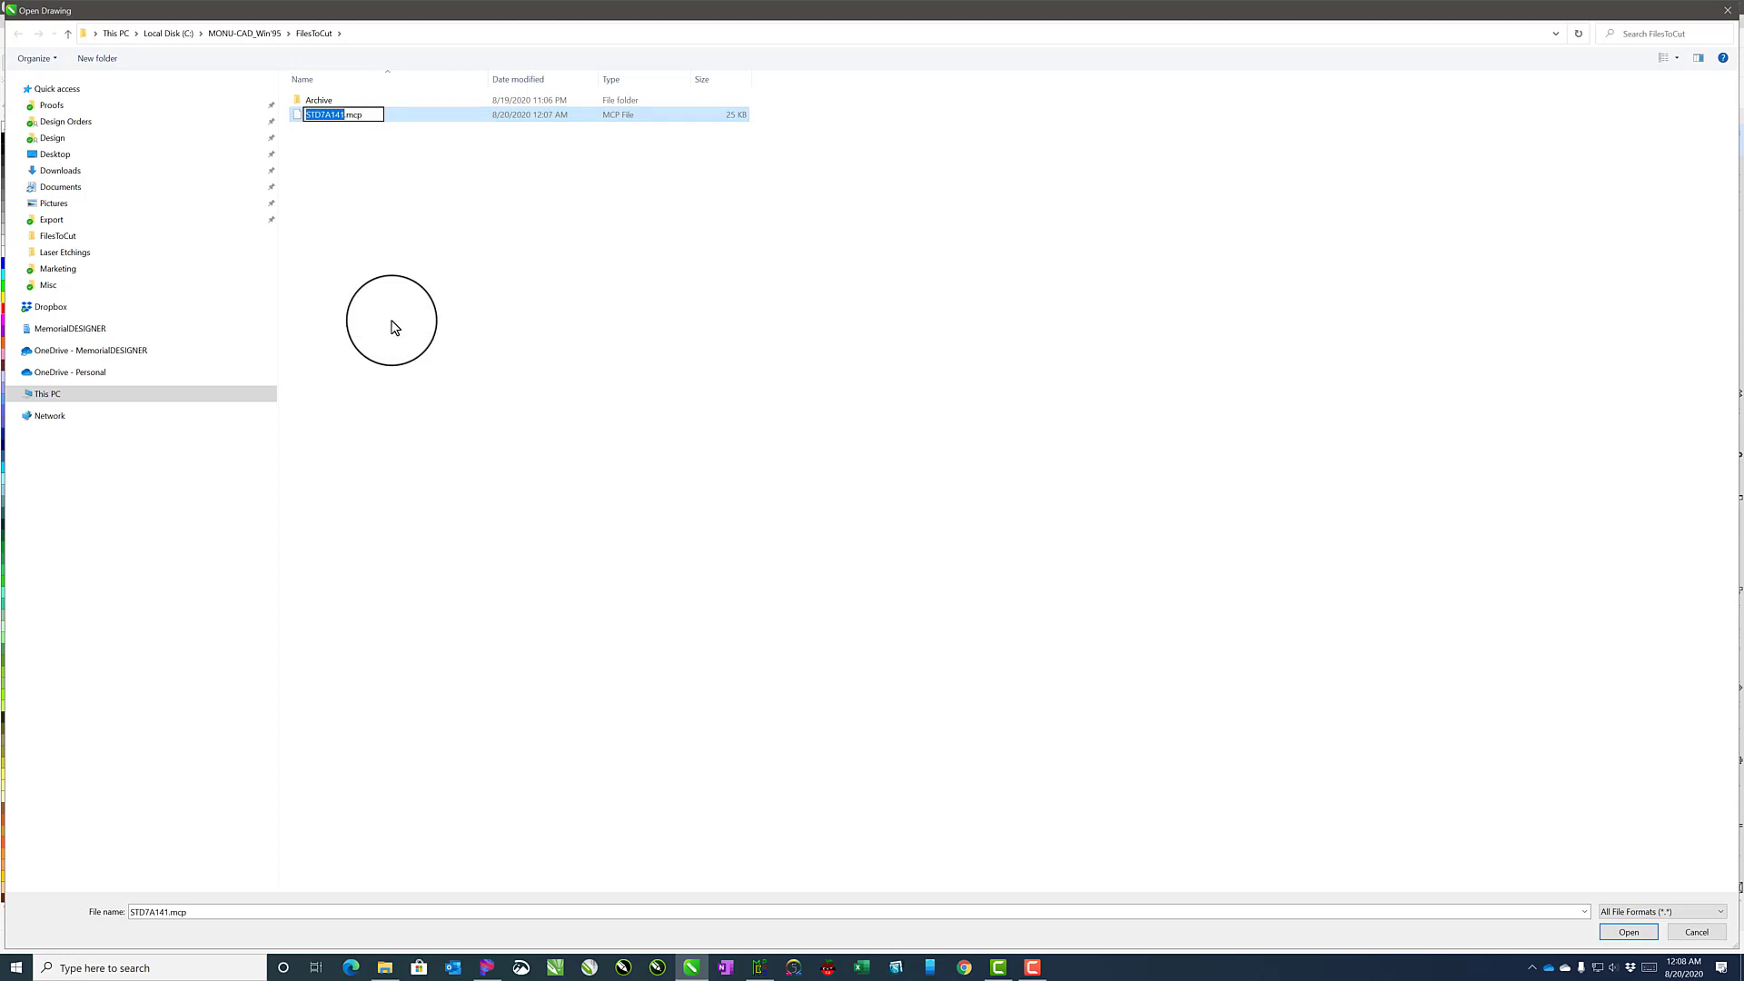
{"action": "double_click", "coordinate": [353, 114]}
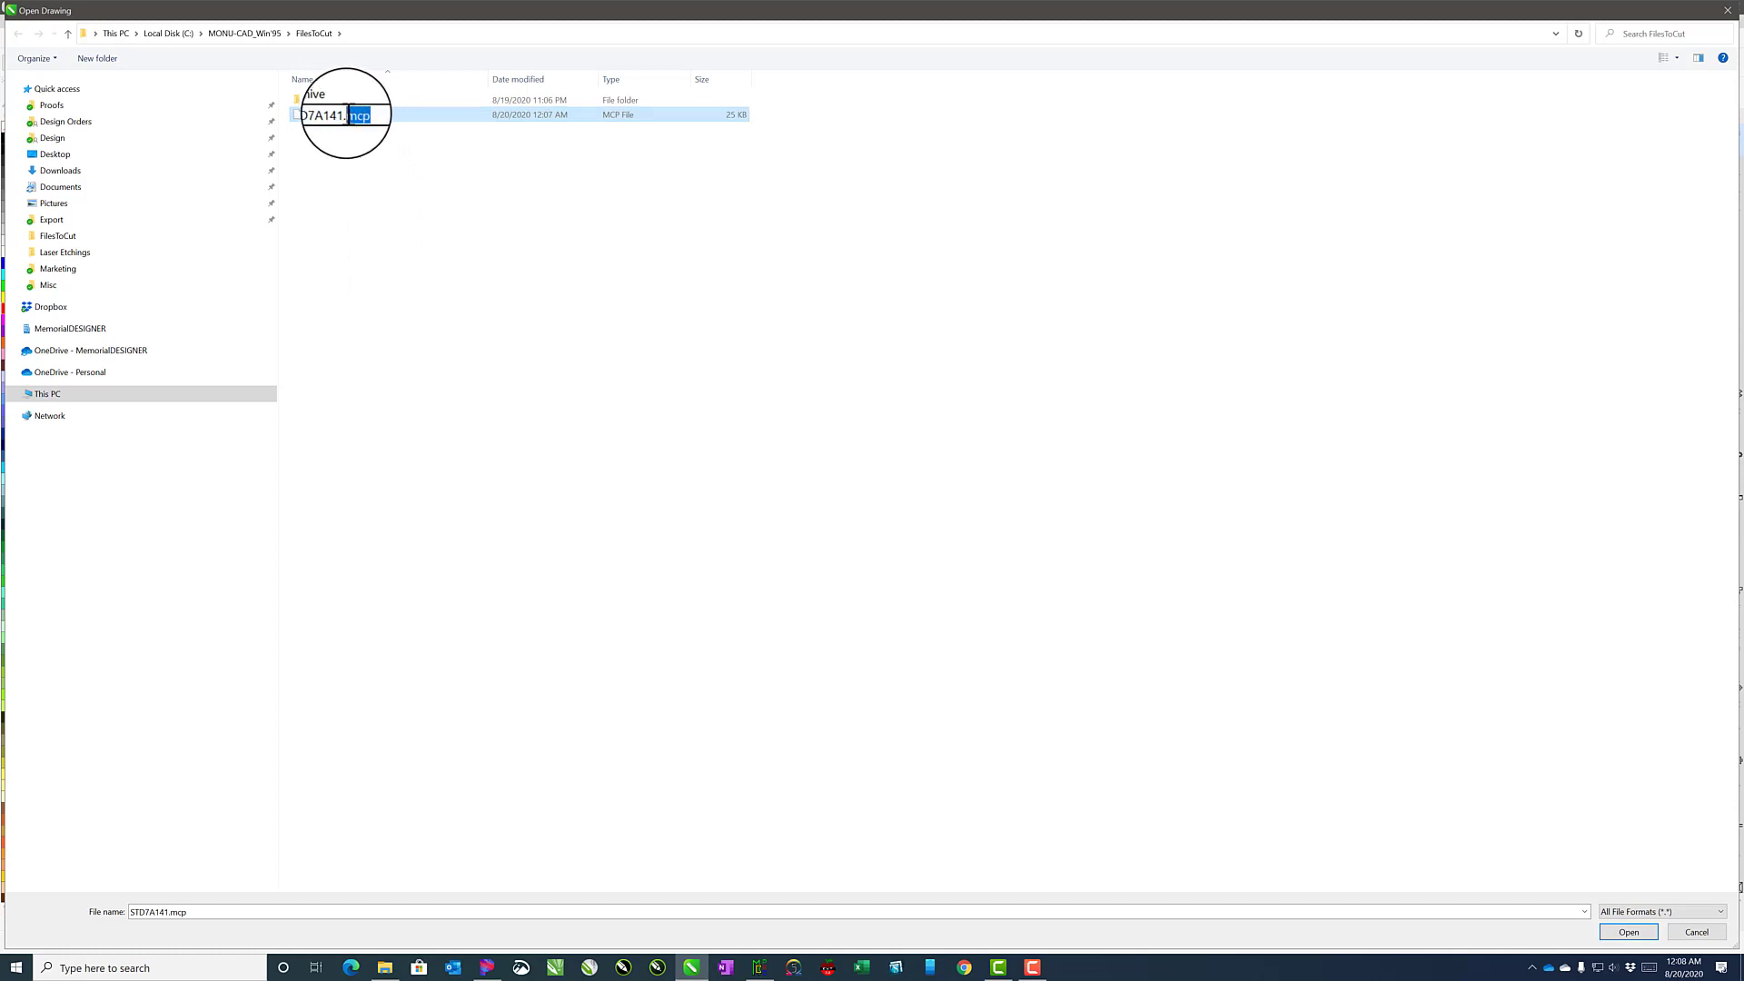
{"action": "type", "text": "plt"}
{"action": "key", "text": "Return"}
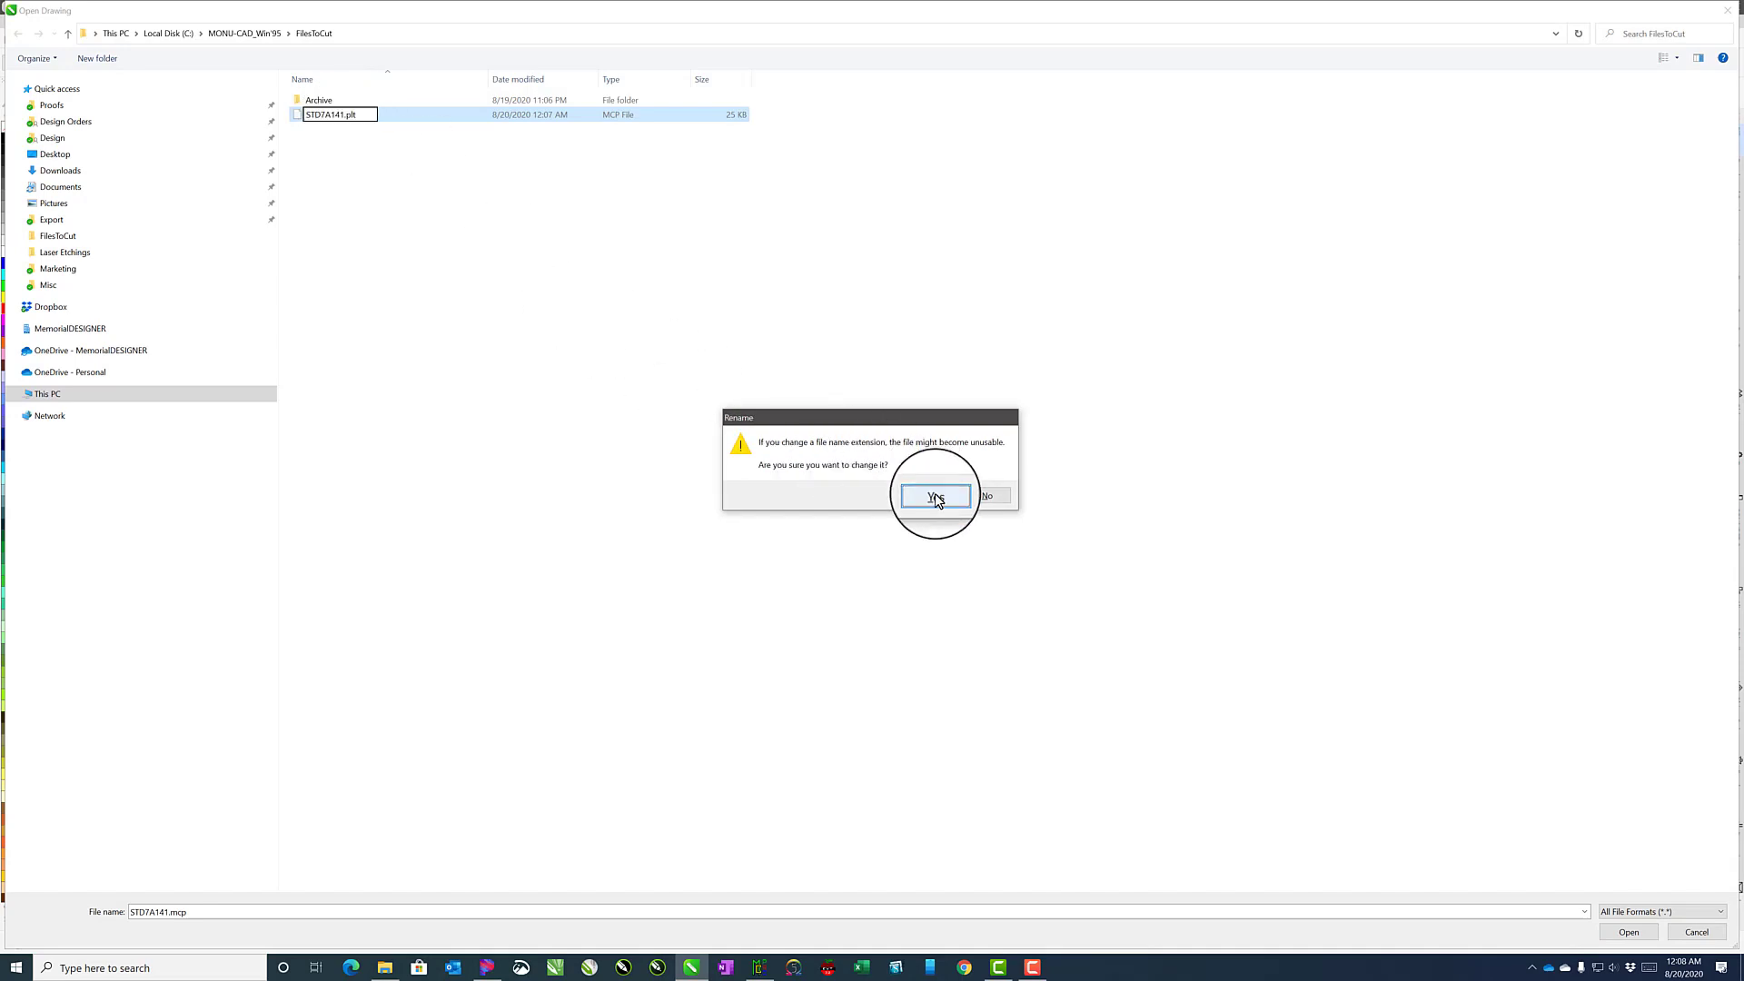
{"action": "left_click", "coordinate": [936, 500]}
{"action": "left_click", "coordinate": [332, 114]}
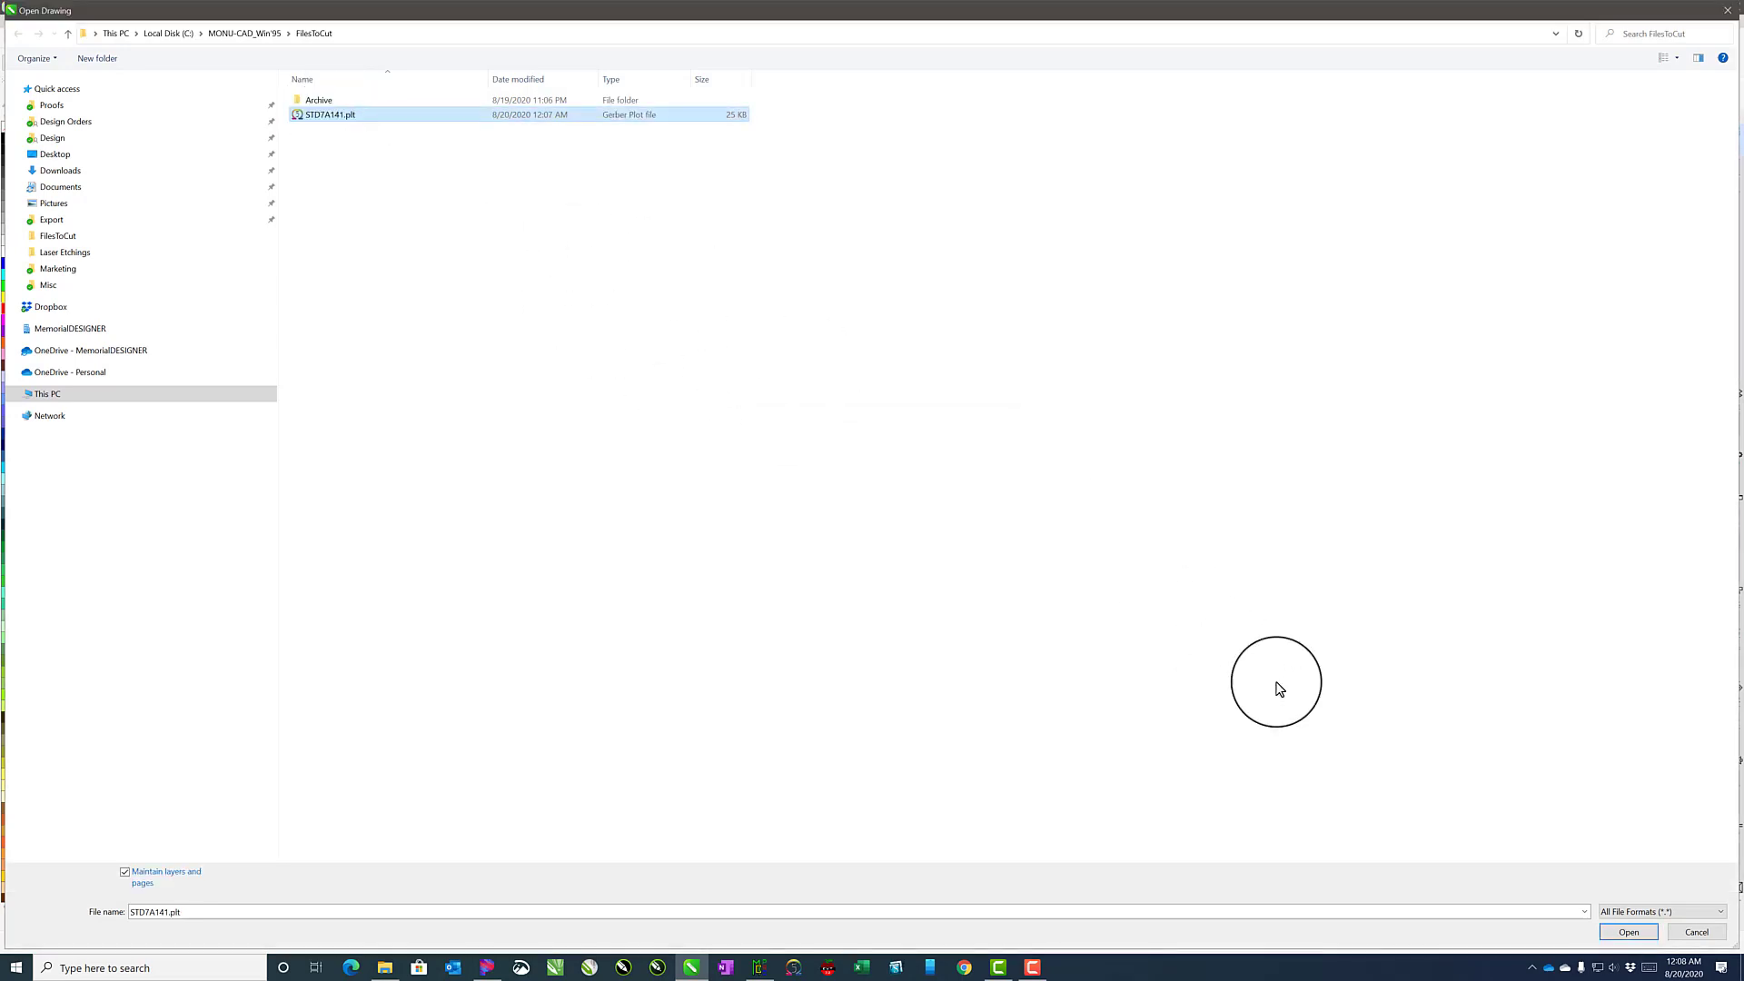
{"action": "left_click", "coordinate": [1629, 932]}
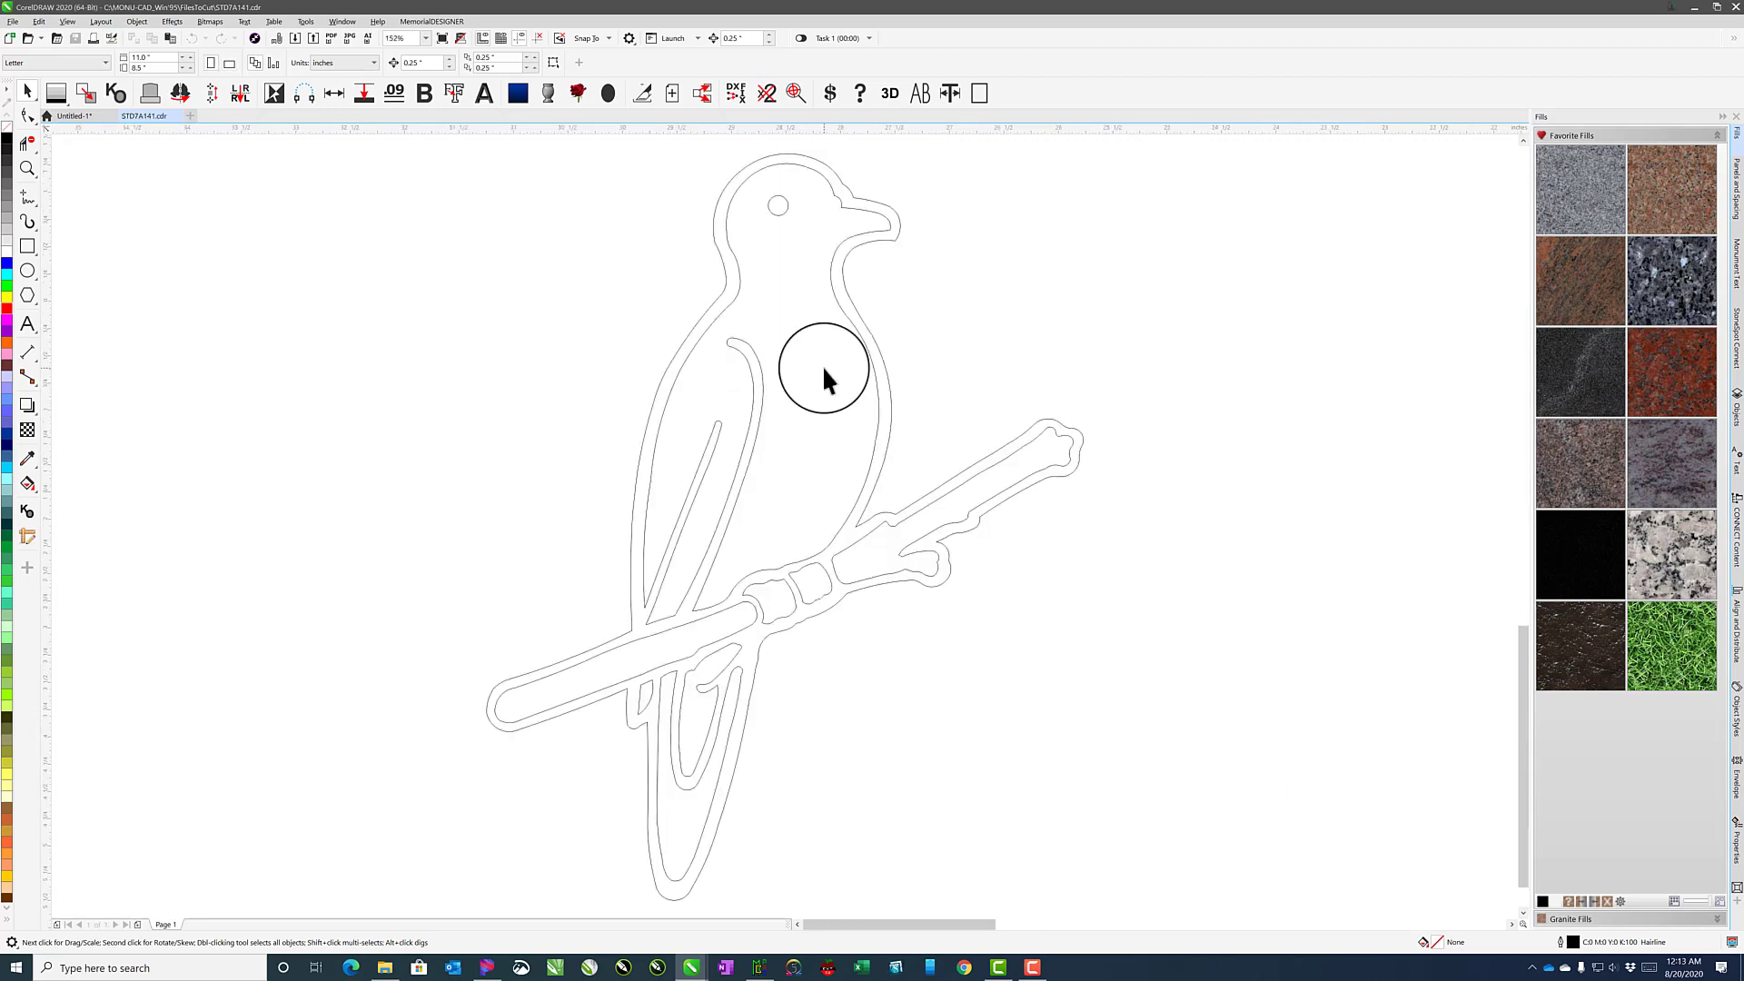
- Select all 13 bird objects and combine them into one curve for node editing
{"action": "double_click", "coordinate": [27, 91]}
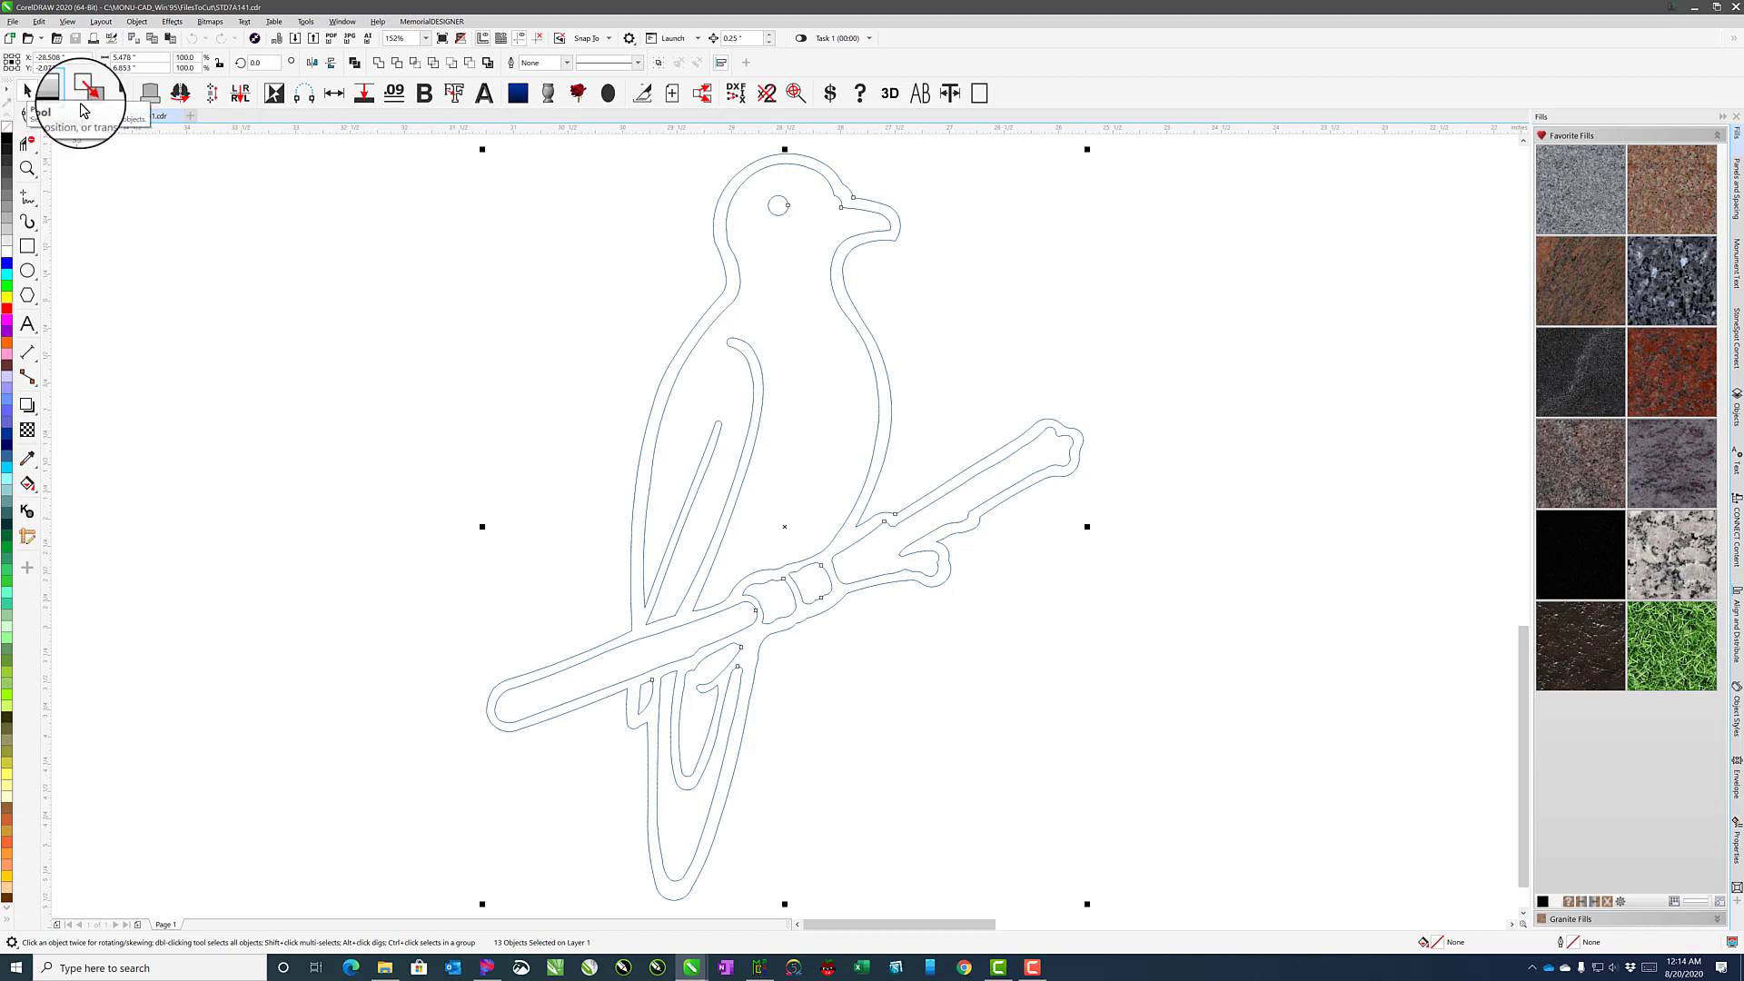
{"action": "left_click", "coordinate": [354, 64]}
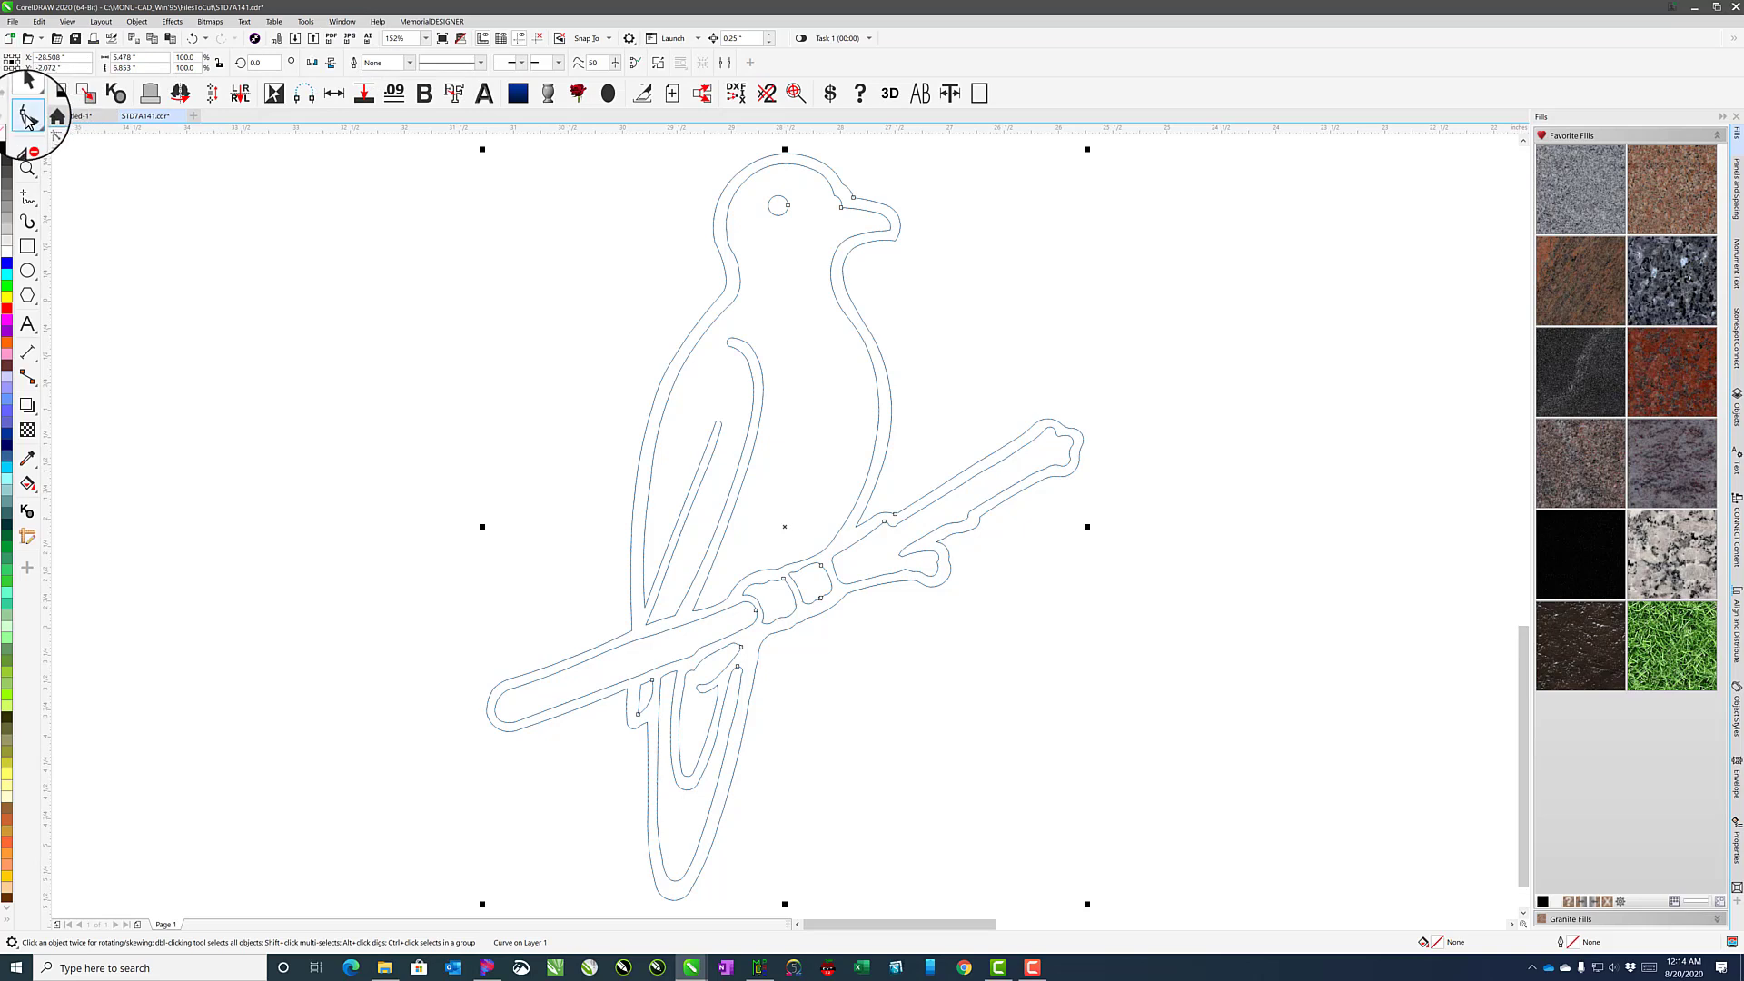
{"action": "left_click", "coordinate": [28, 117]}
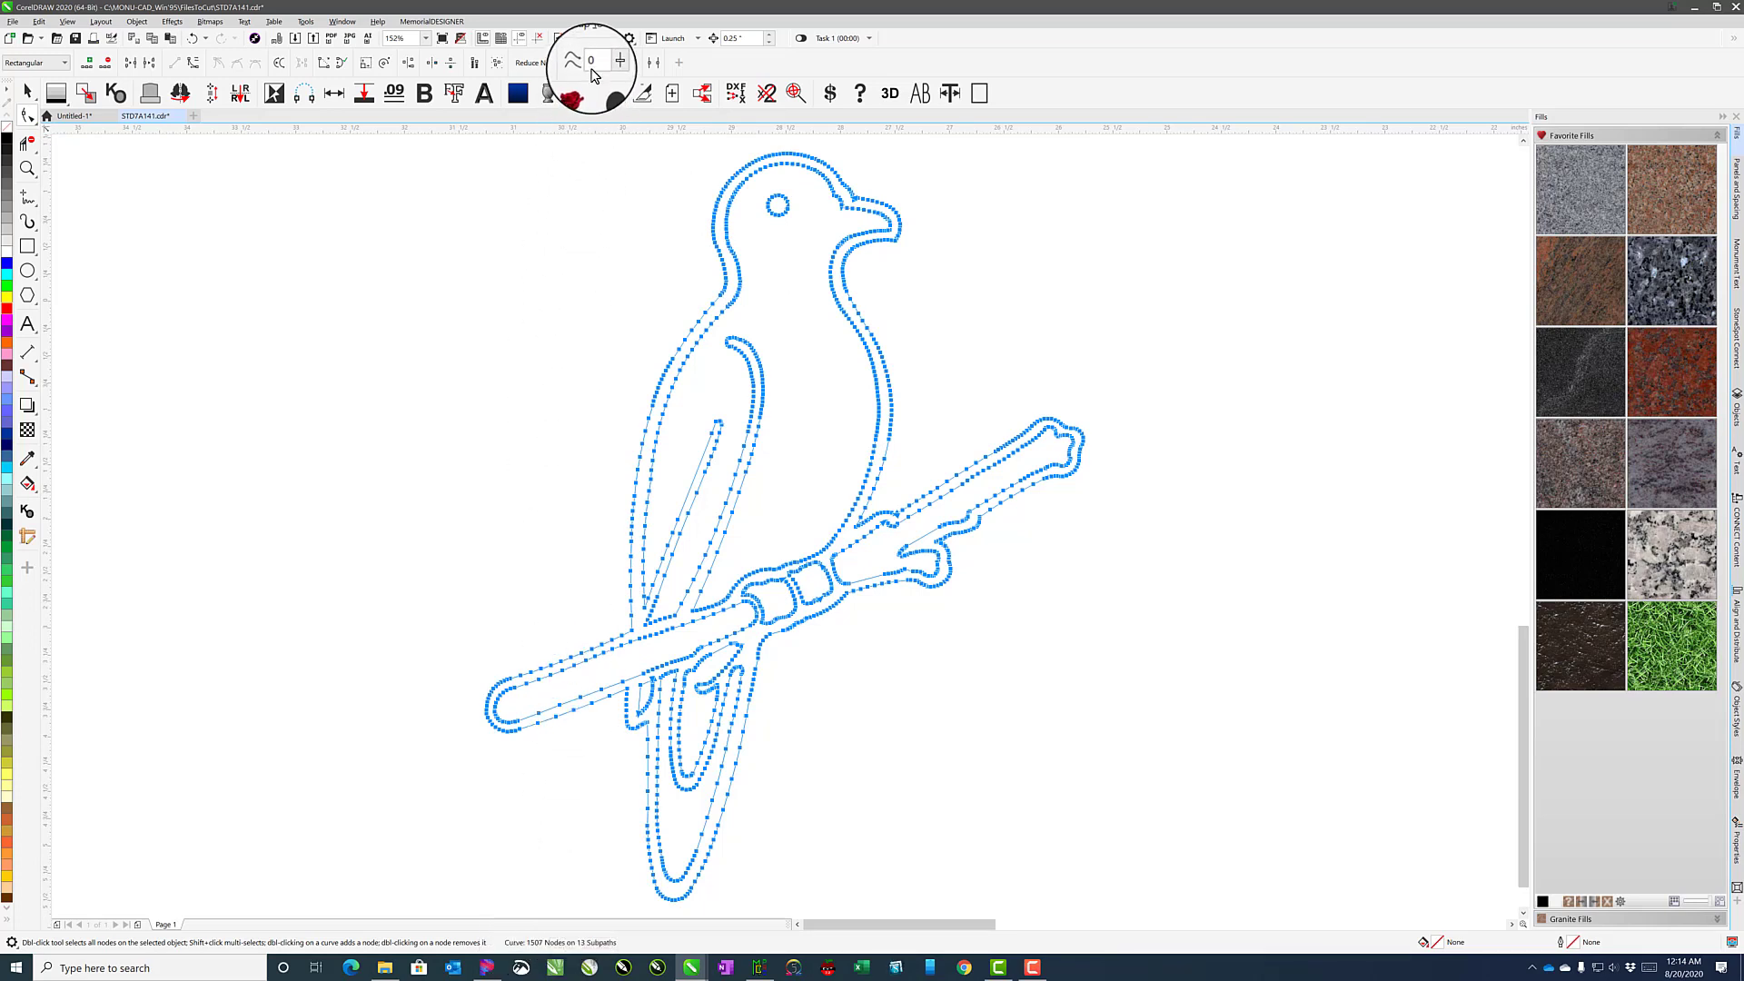
- Apply curve smoothness 5 to cut the nodes to 177, then fill gray with thick black outlines
{"action": "double_click", "coordinate": [597, 63]}
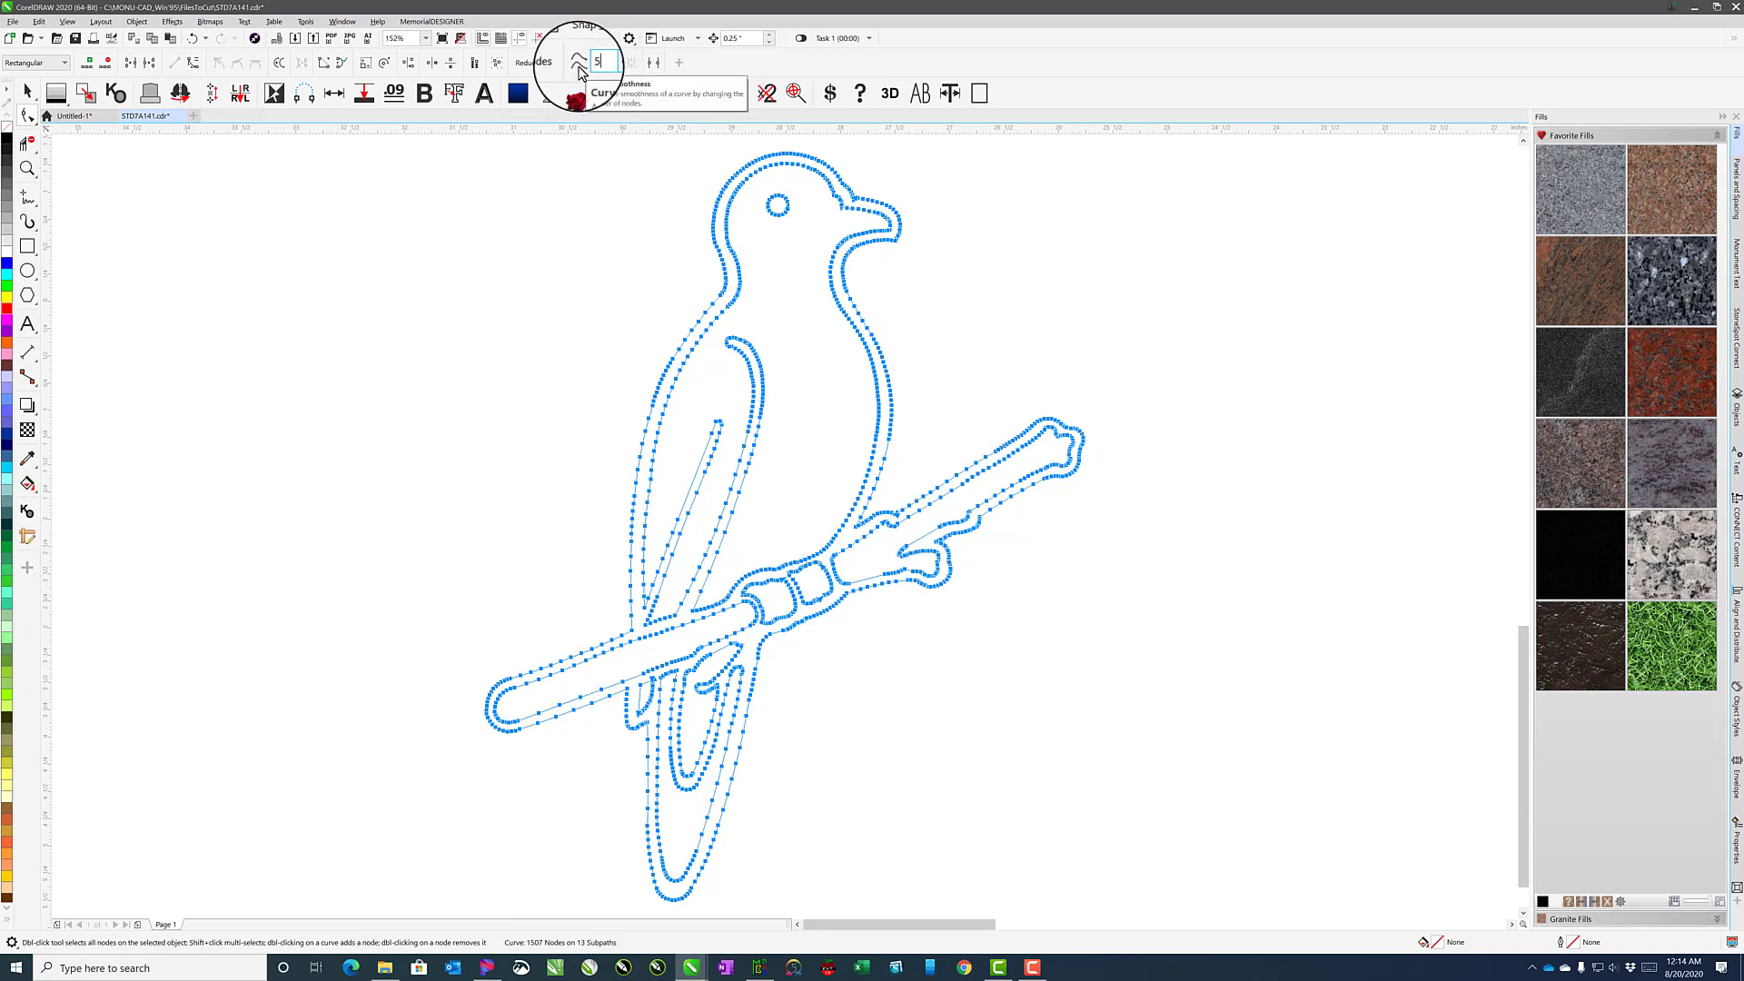
{"action": "type", "text": "5"}
{"action": "key", "text": "Return"}
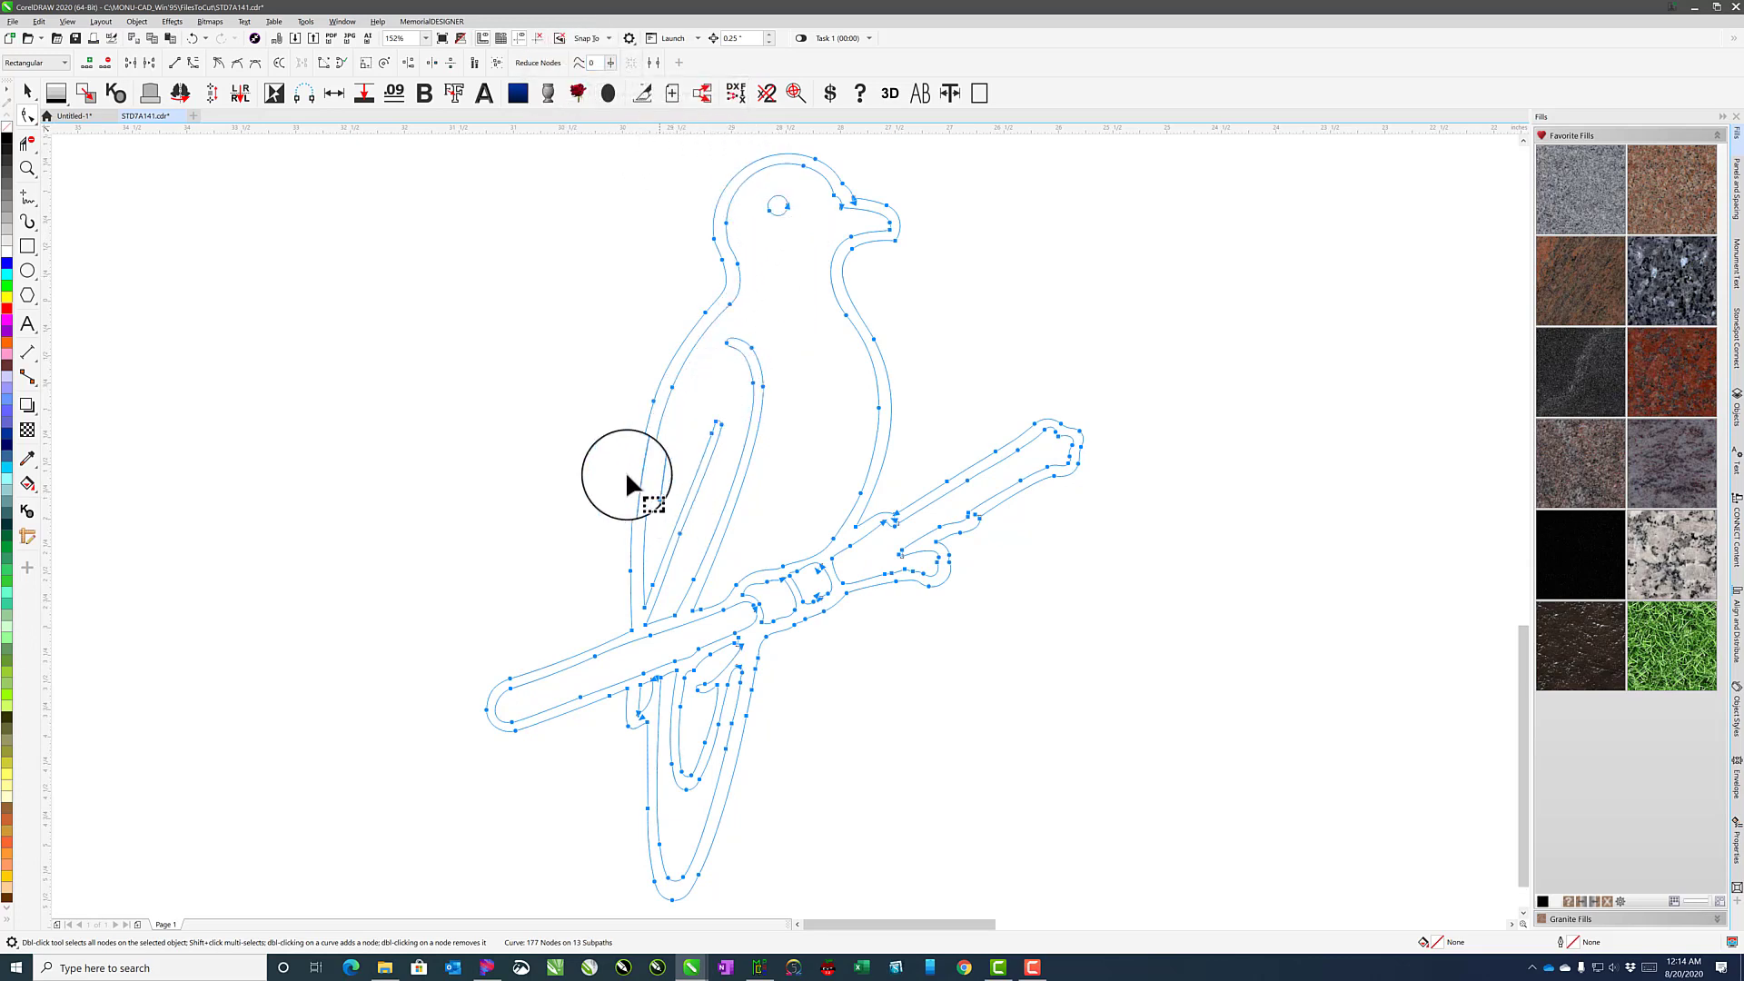
{"action": "left_click", "coordinate": [732, 98]}
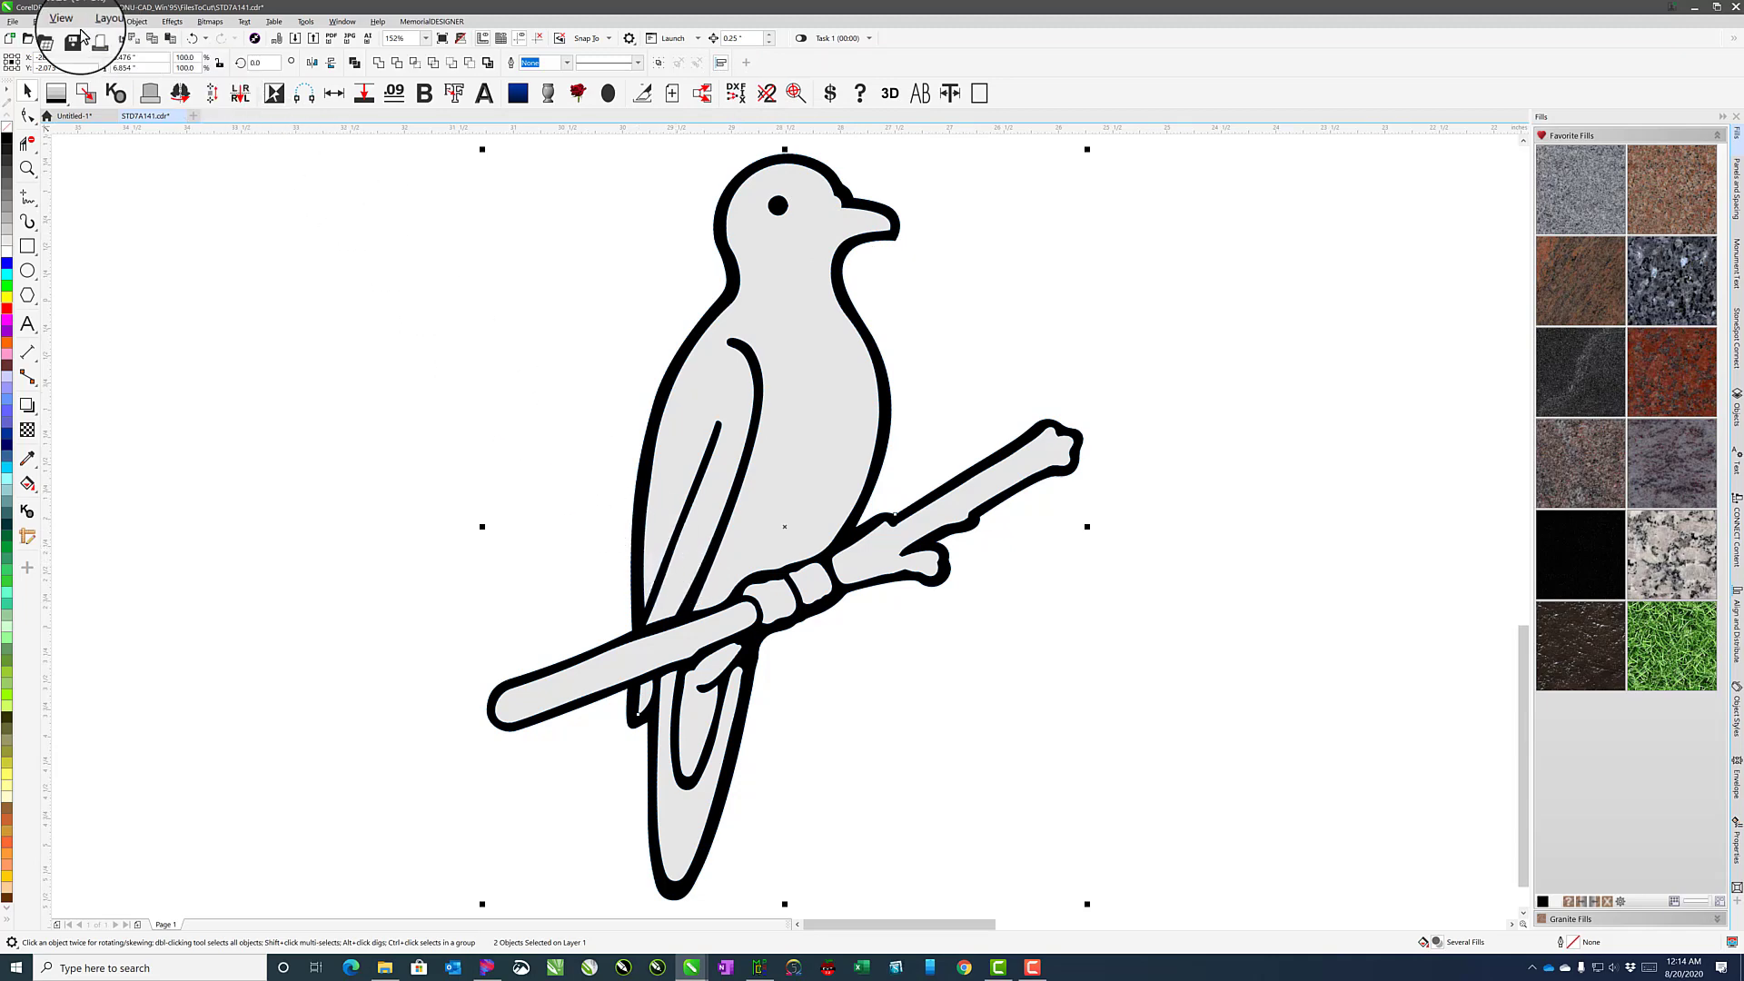
- Save As STD7A141.cdr in FilesToCut, tagged Bird; Perched; Branch under category Birds
{"action": "left_click", "coordinate": [13, 22]}
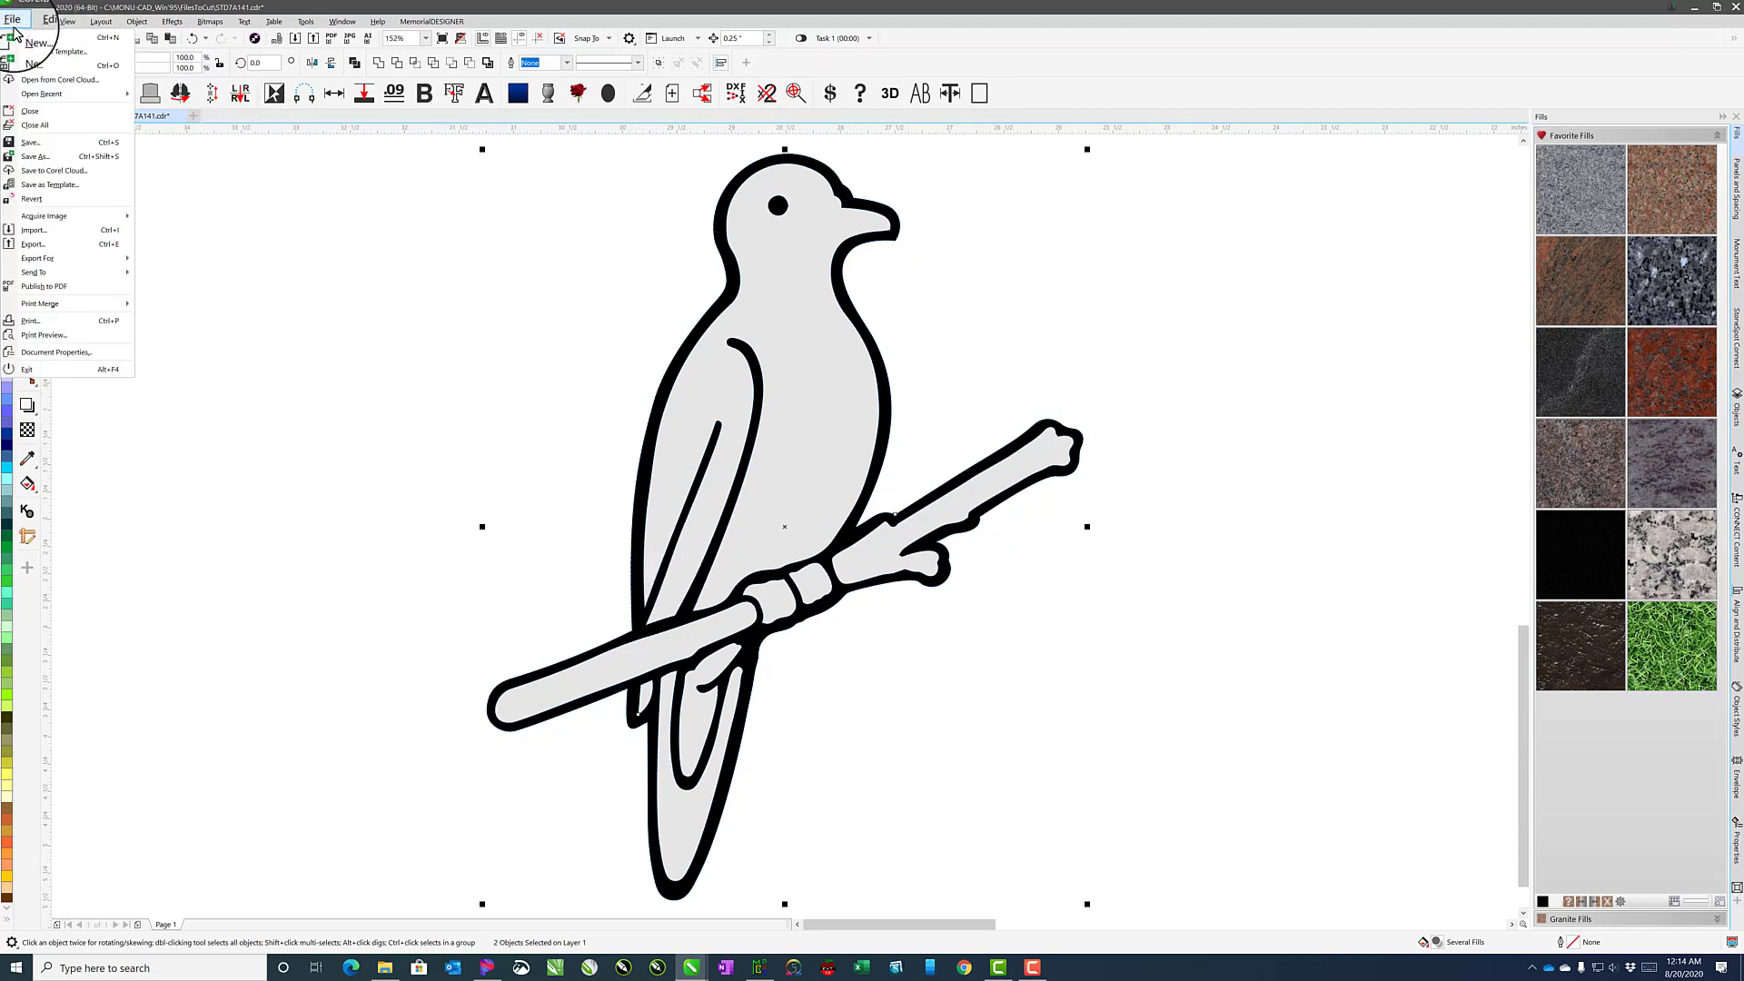
{"action": "left_click", "coordinate": [36, 156]}
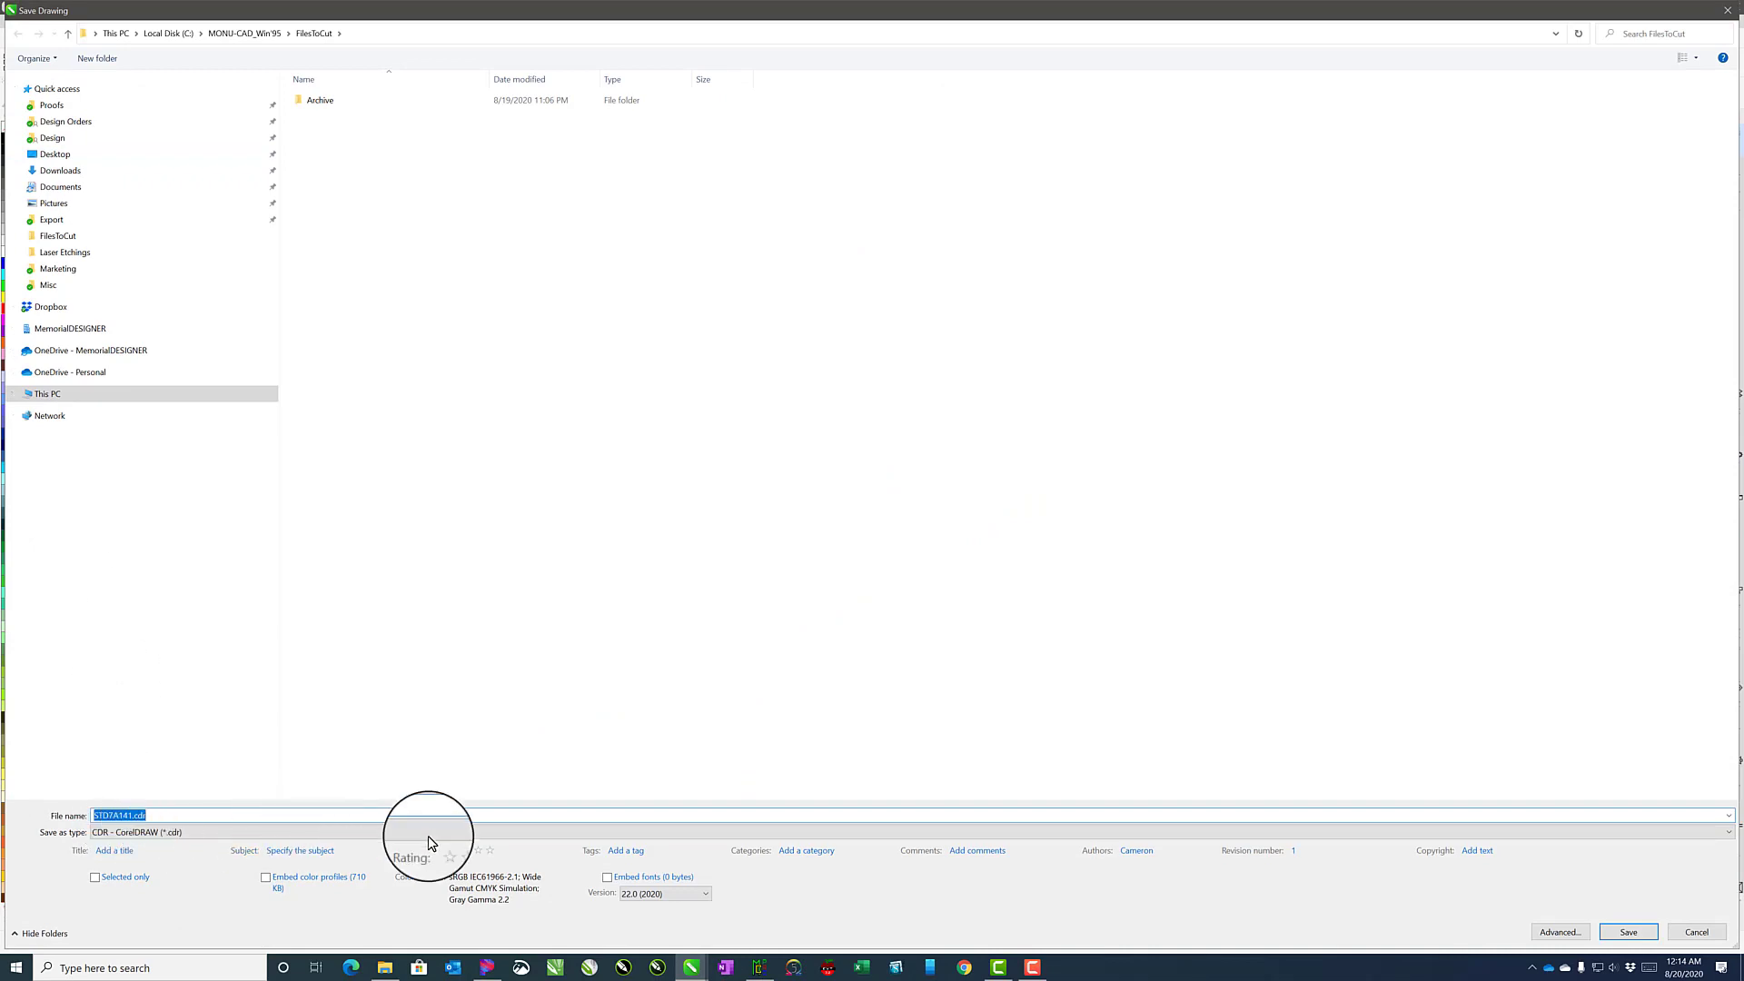
{"action": "left_click", "coordinate": [634, 850]}
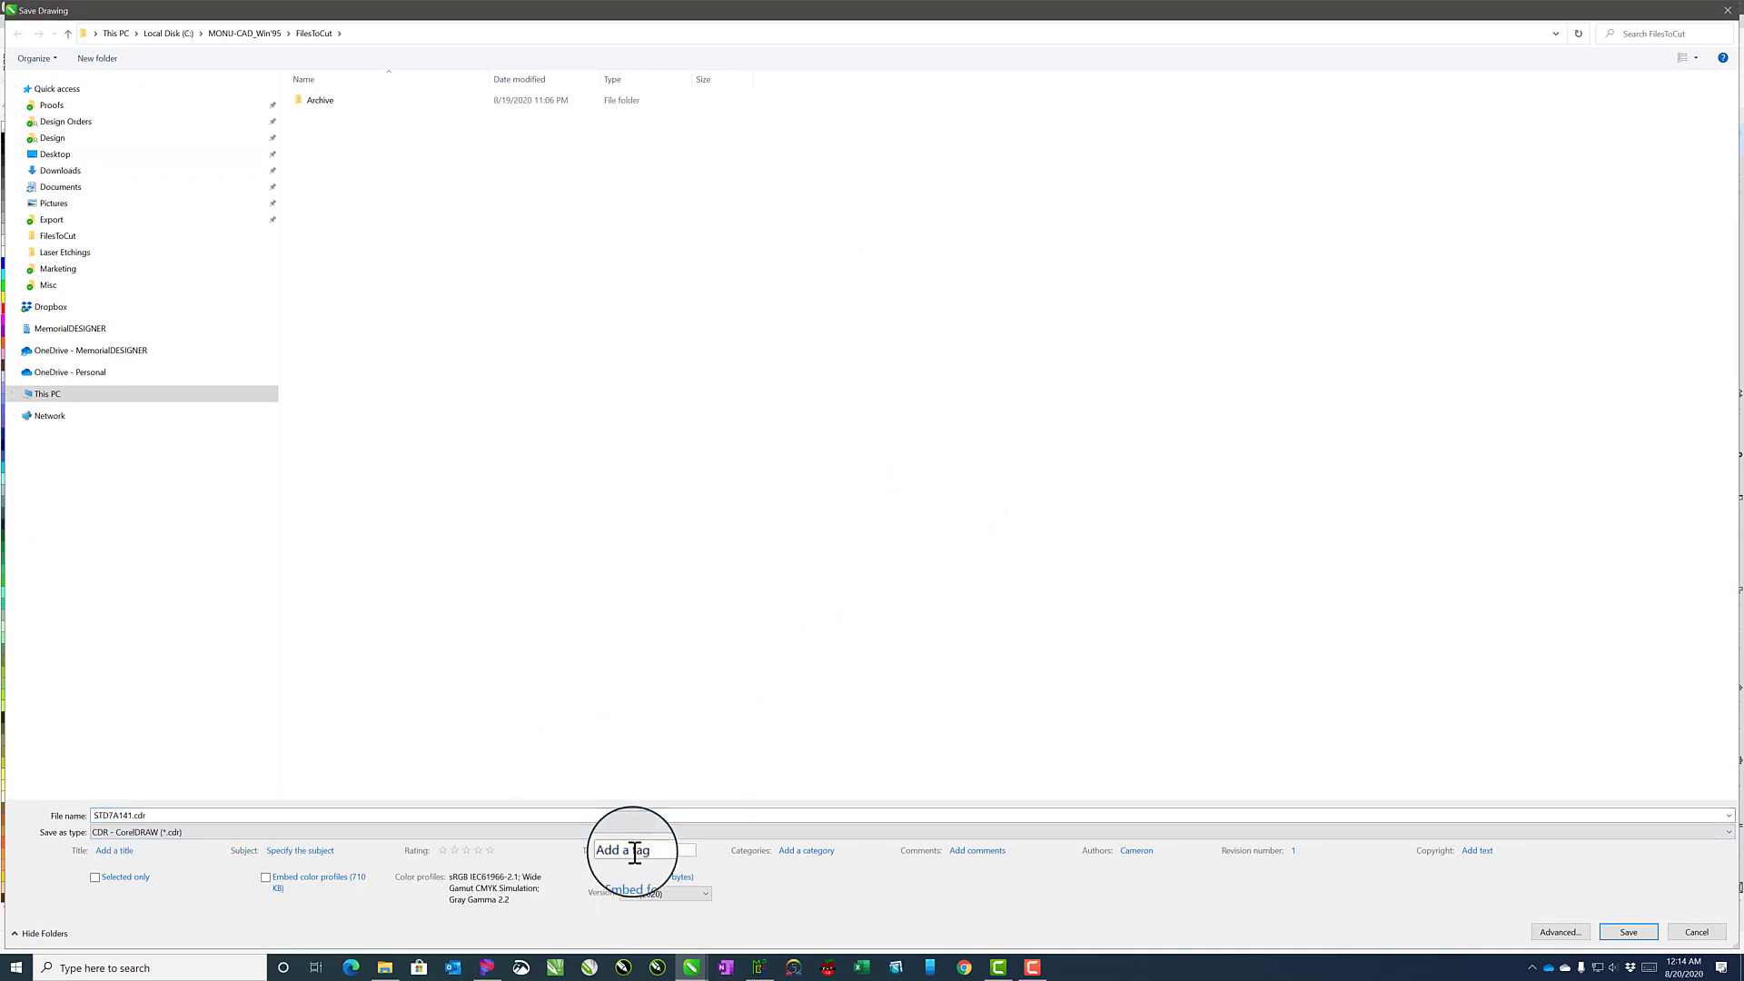
{"action": "type", "text": "Bird; Perched; B"}
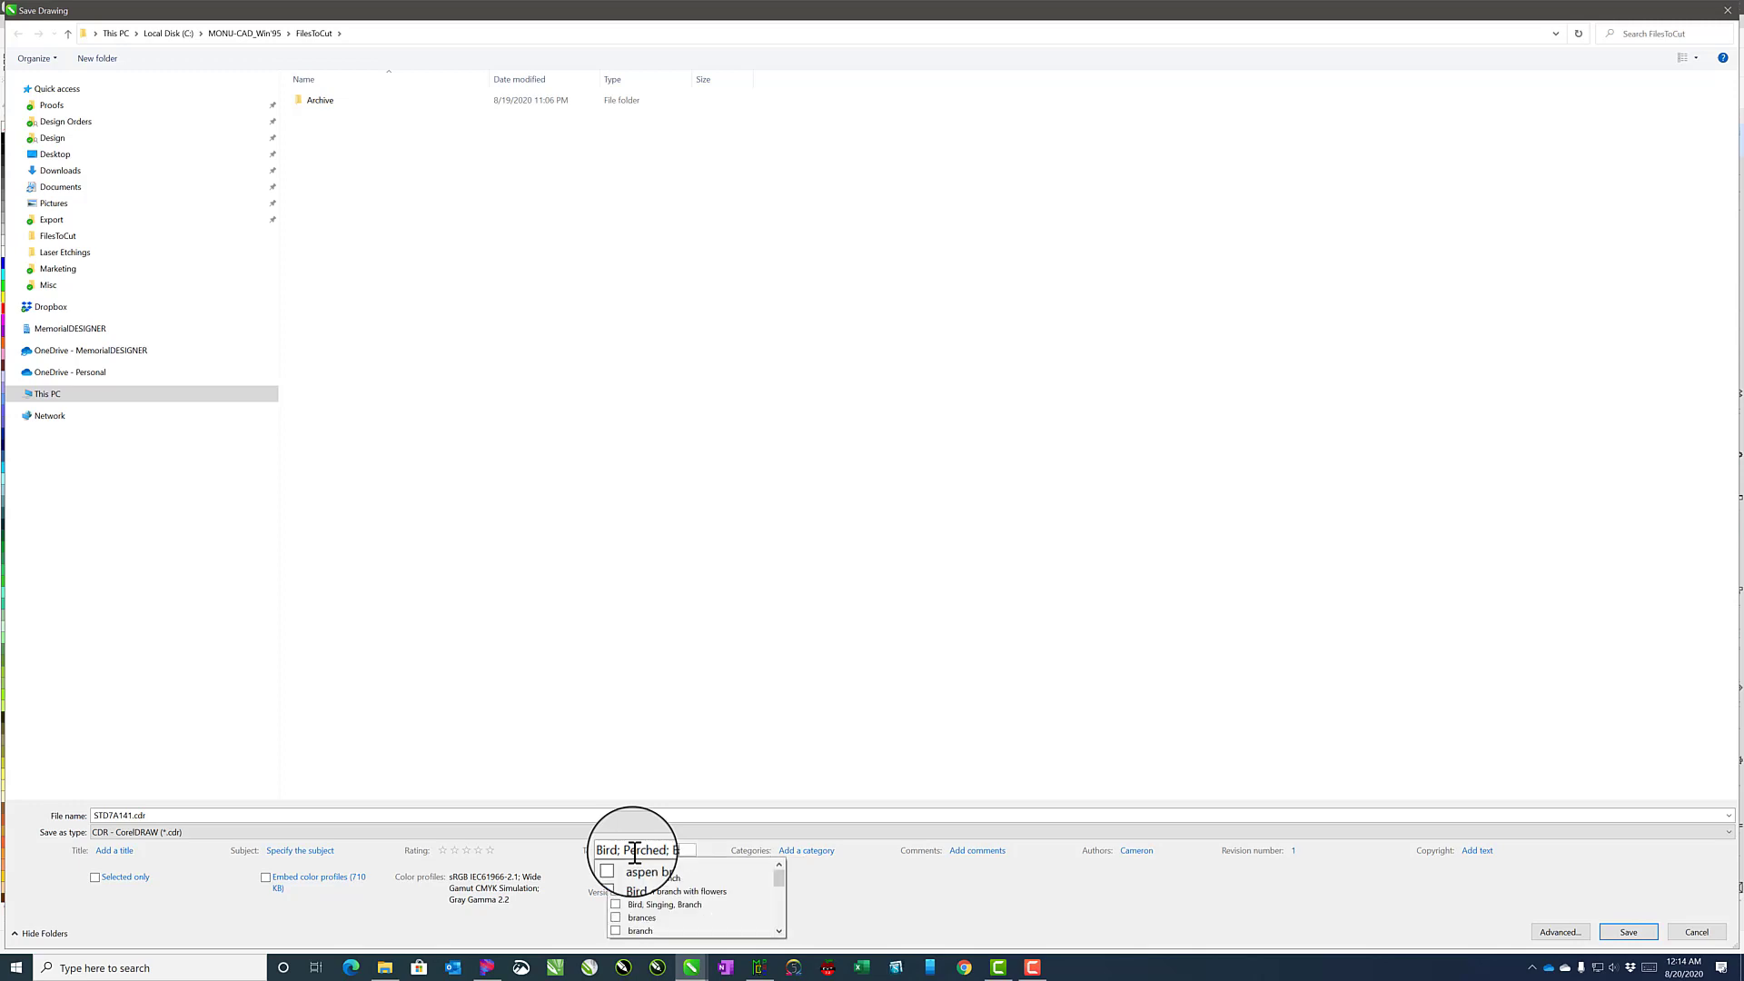
{"action": "type", "text": "ranch;"}
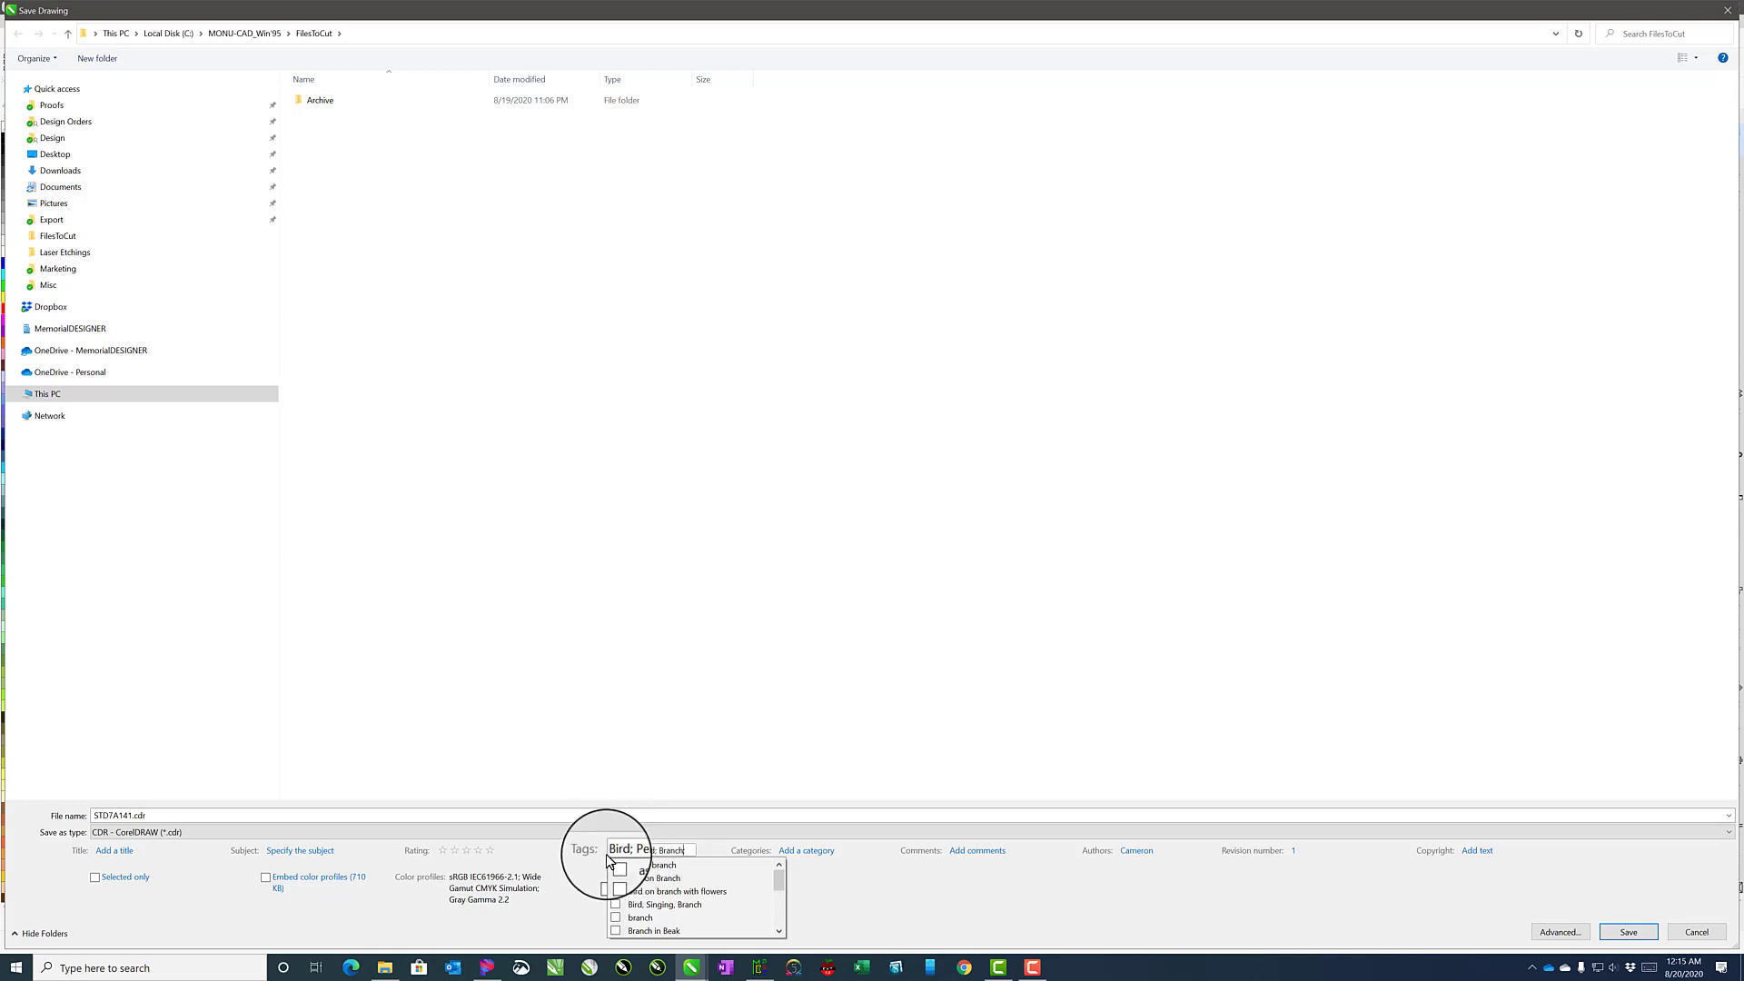
{"action": "left_click", "coordinate": [802, 851]}
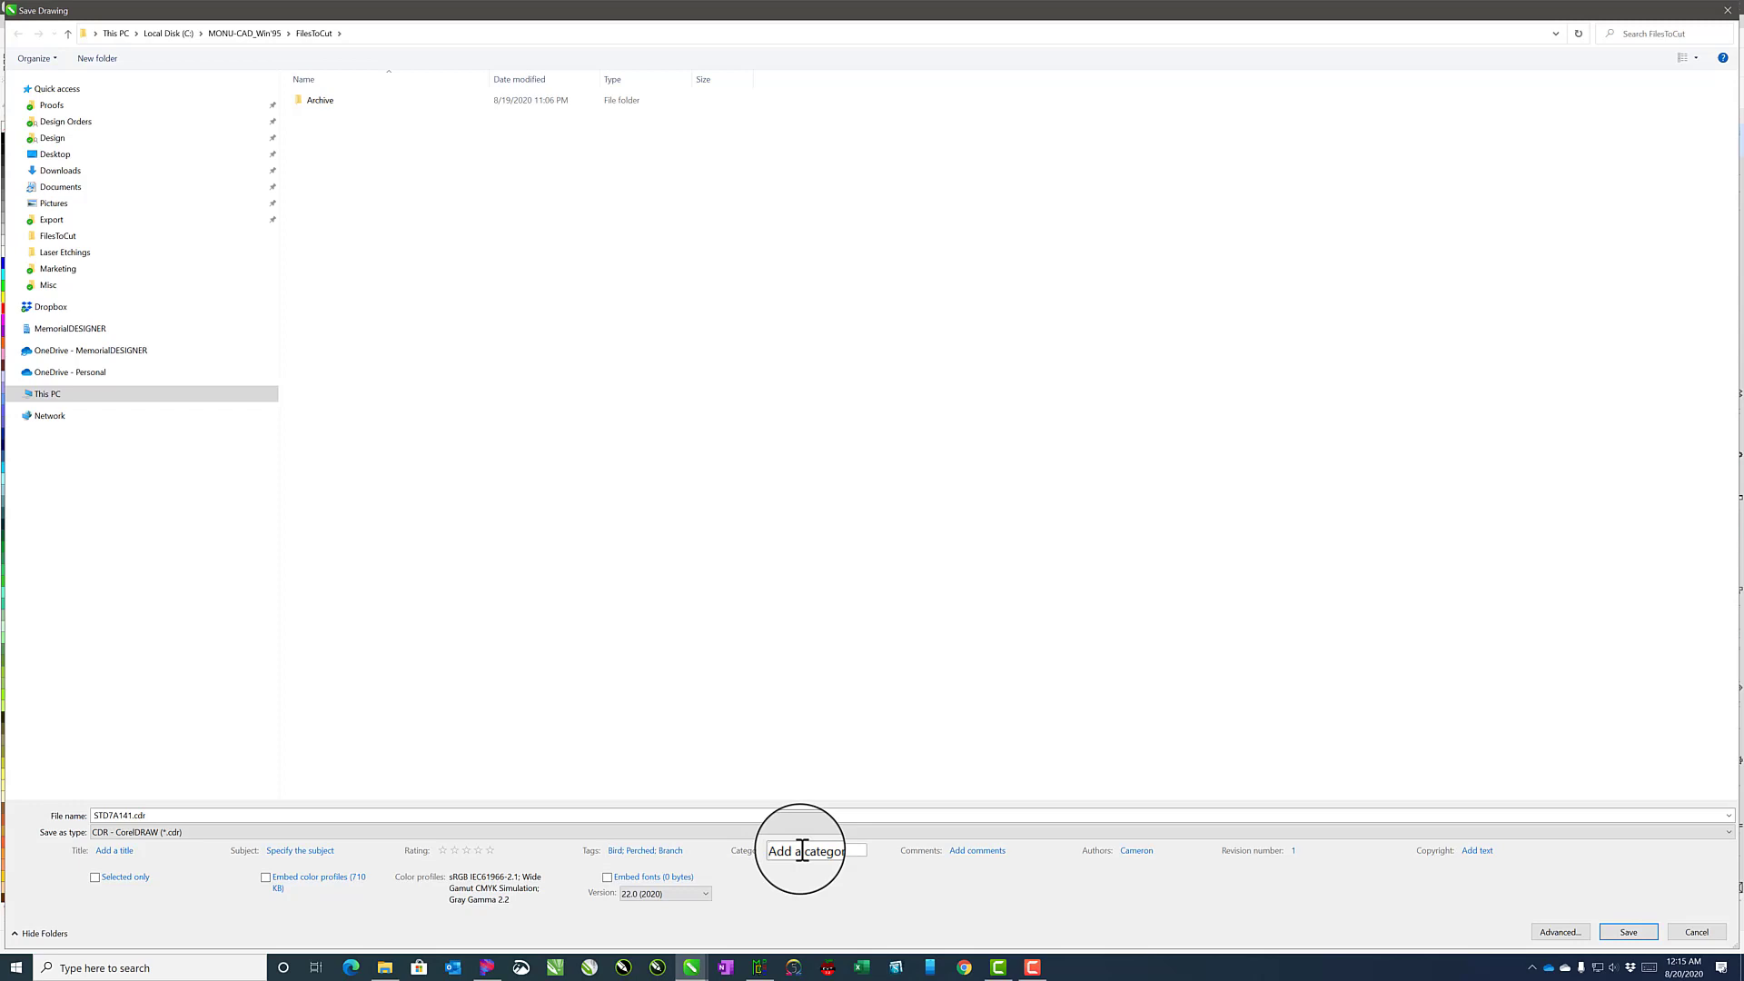
{"action": "type", "text": "Birds;"}
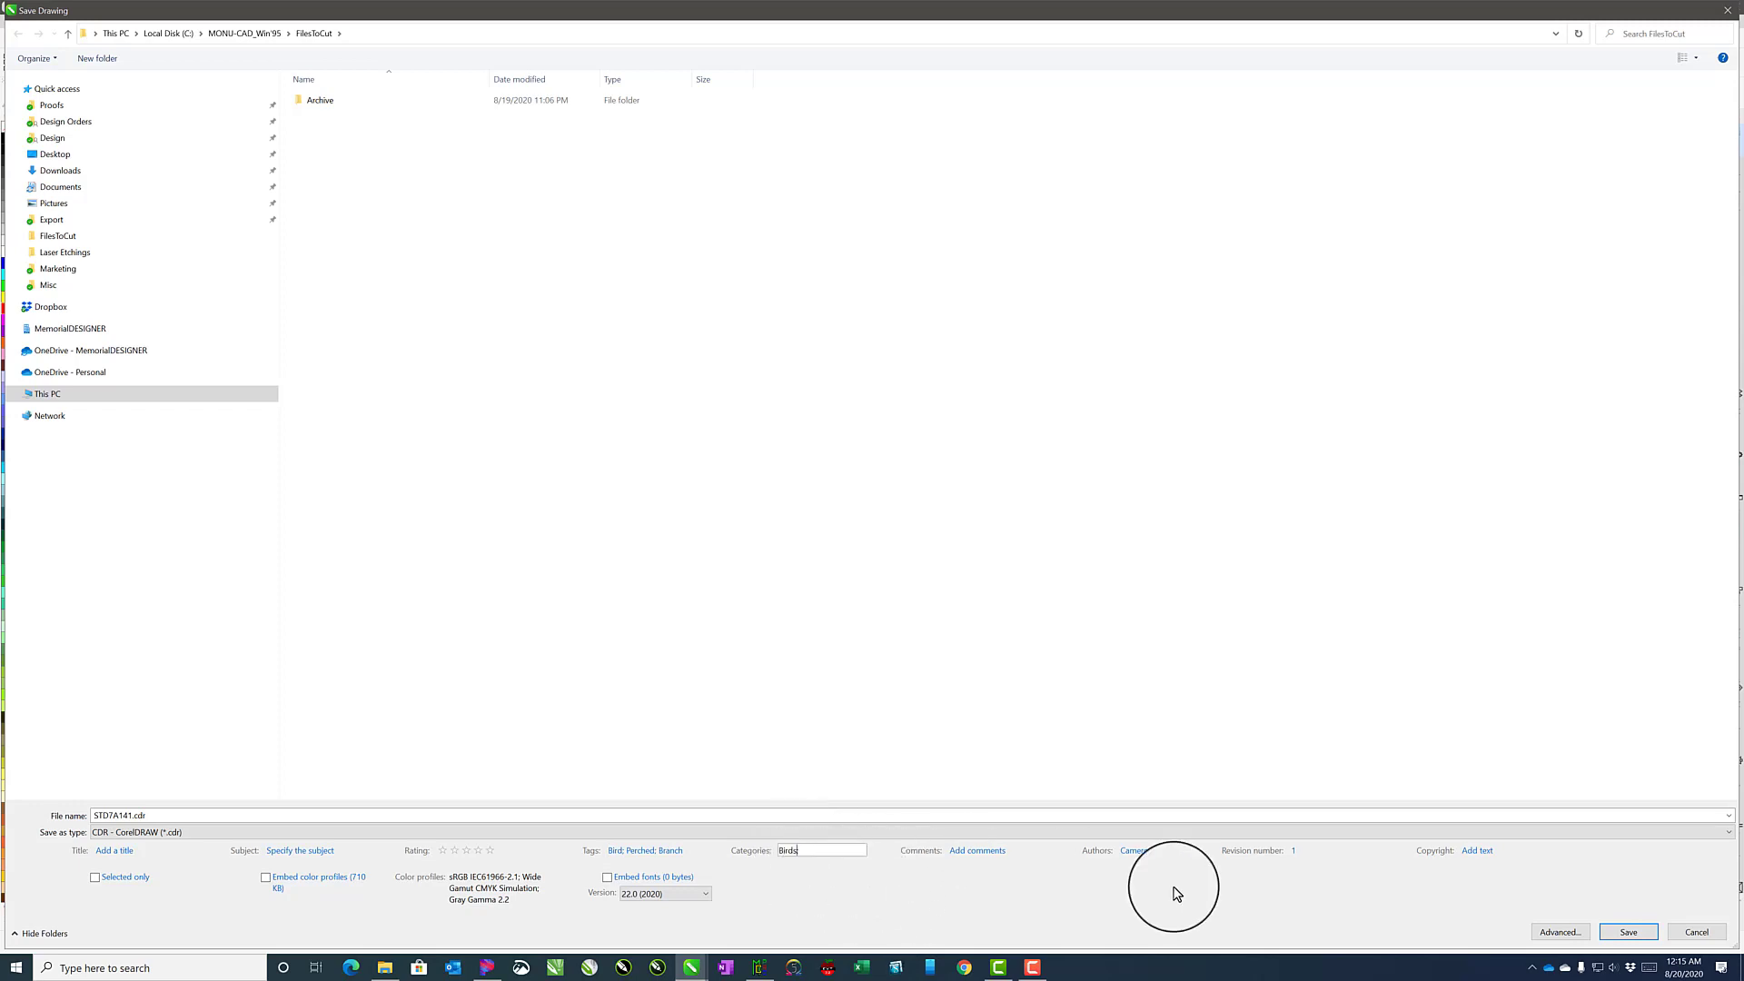
{"action": "left_click", "coordinate": [1627, 933]}
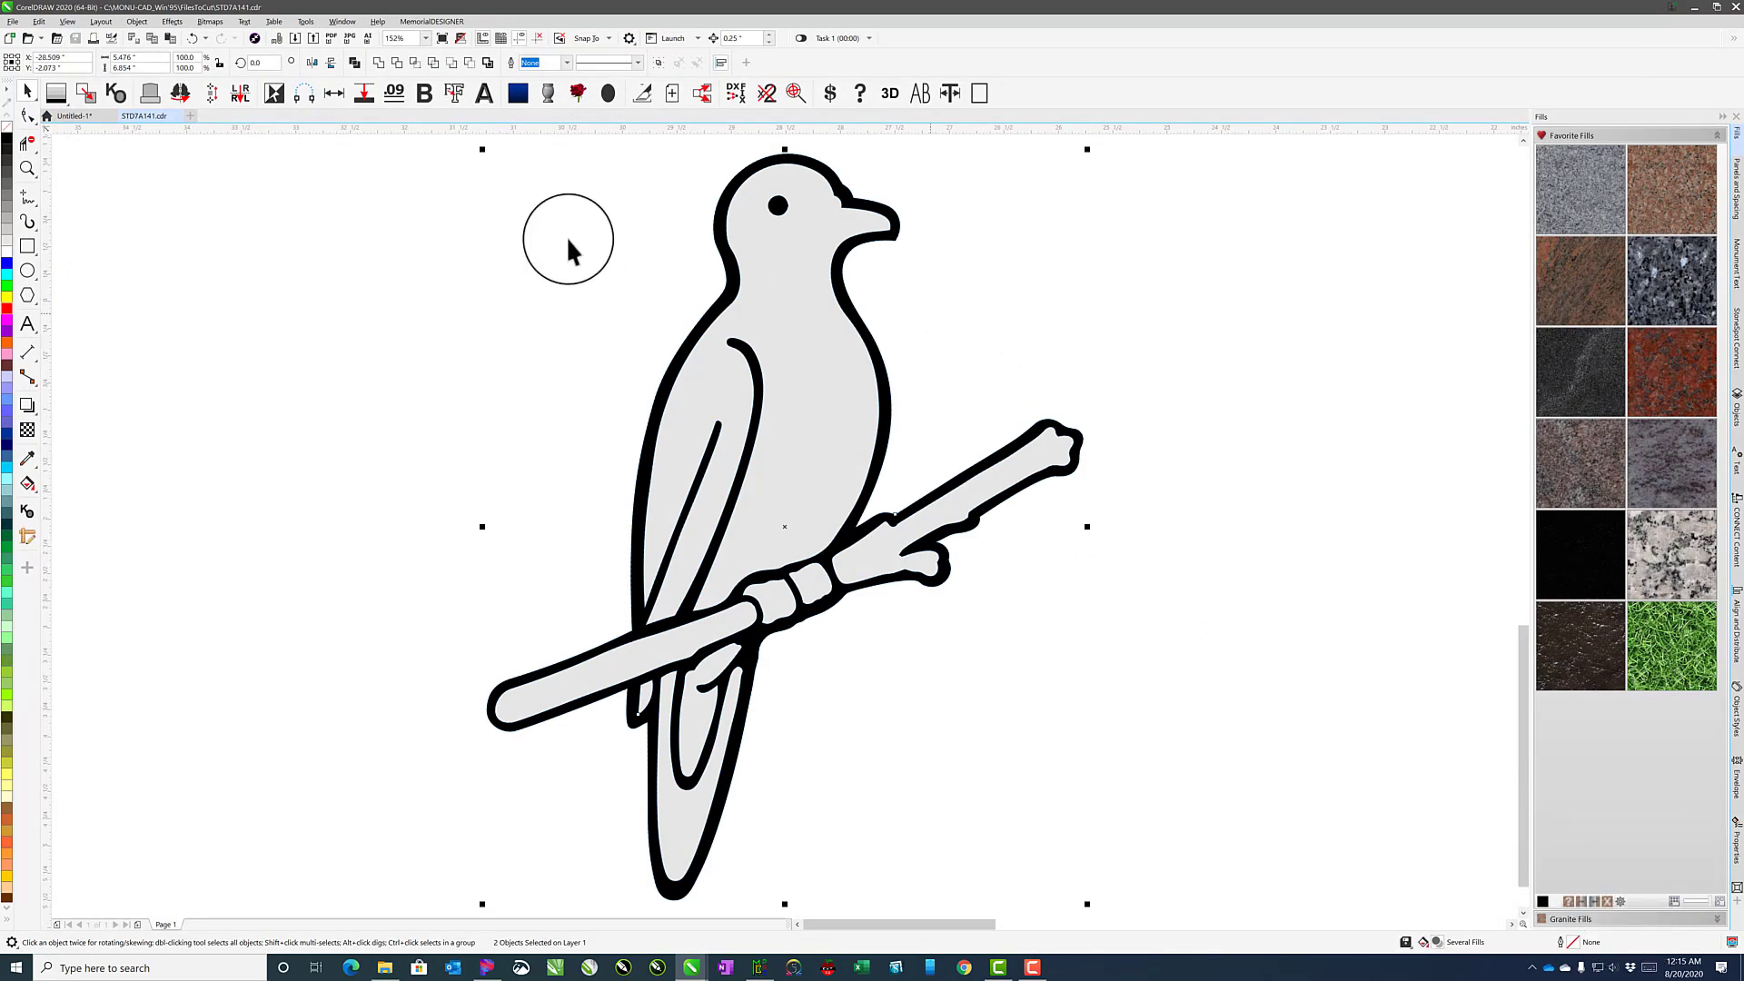
{"action": "left_click", "coordinate": [626, 288]}
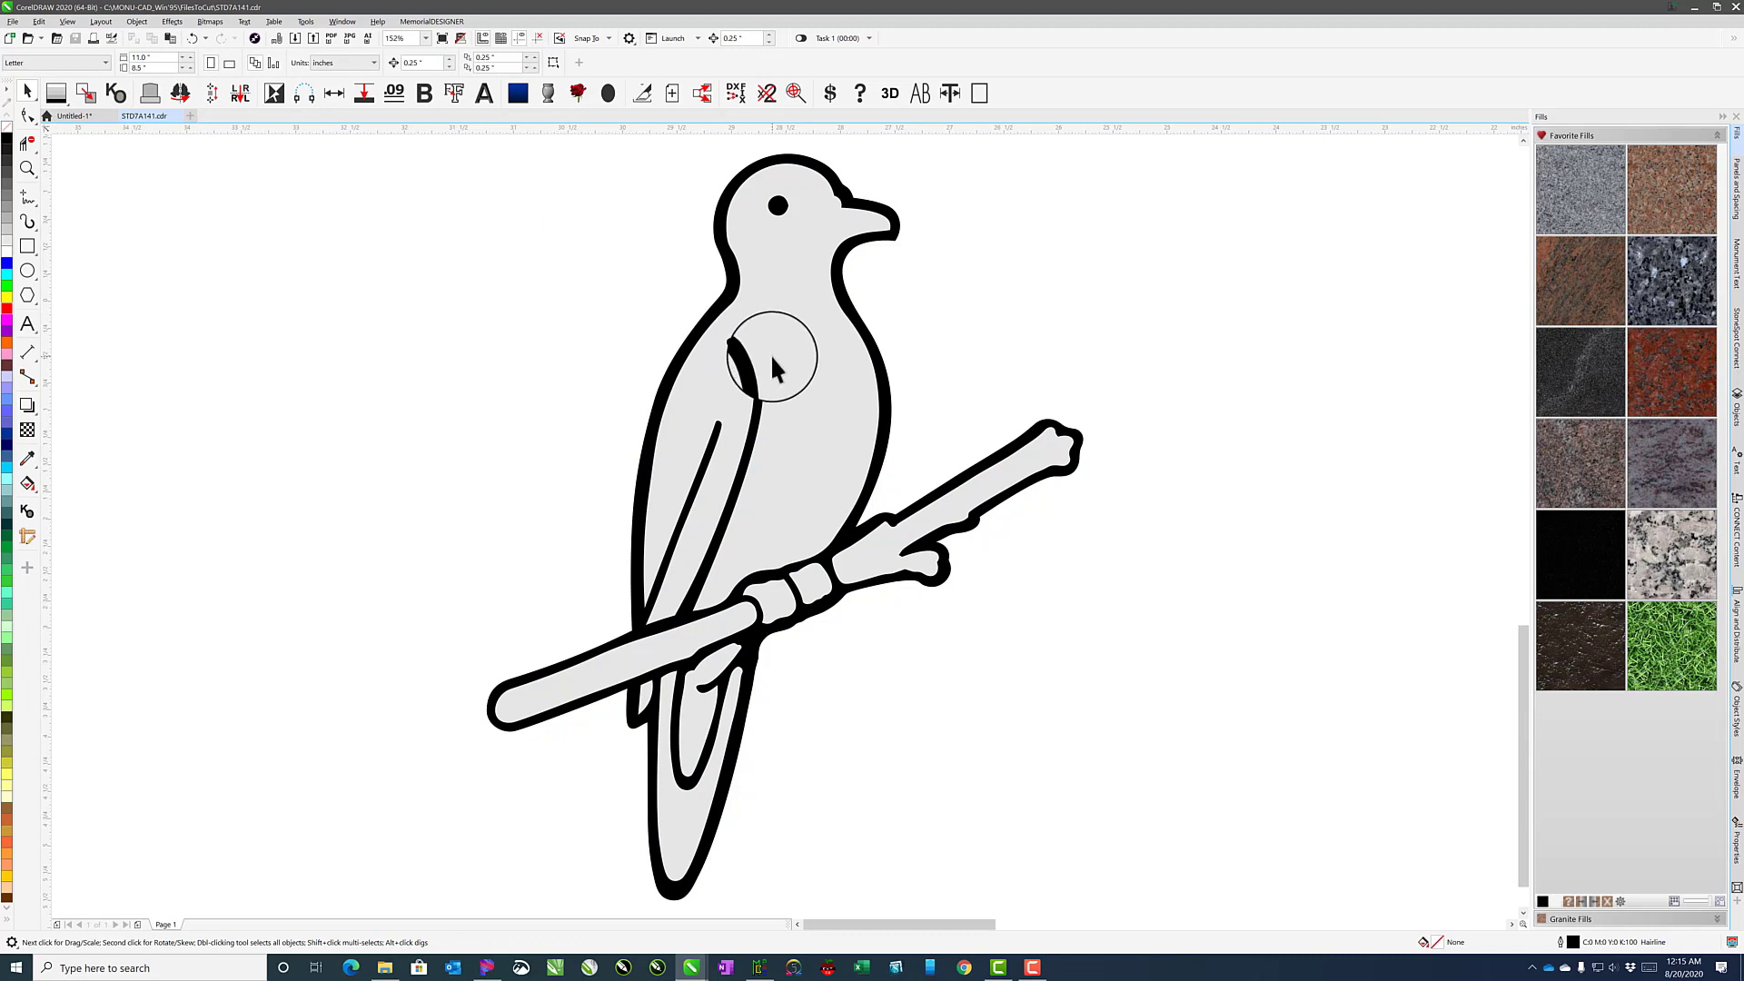